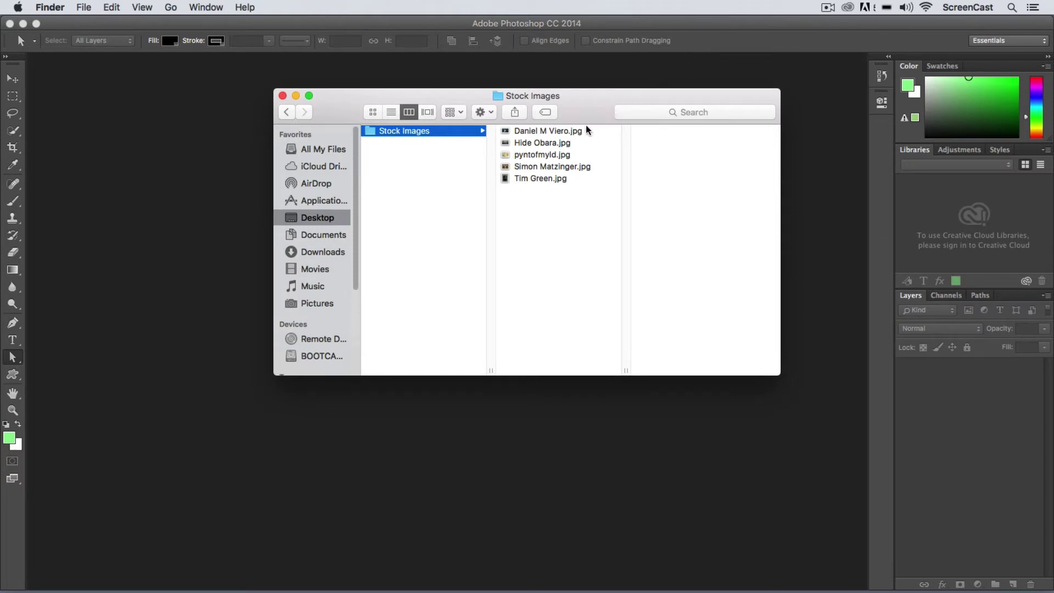
Preview the five photos in the Stock Images folder at large size, ending with the window photo
left_click(542, 132)
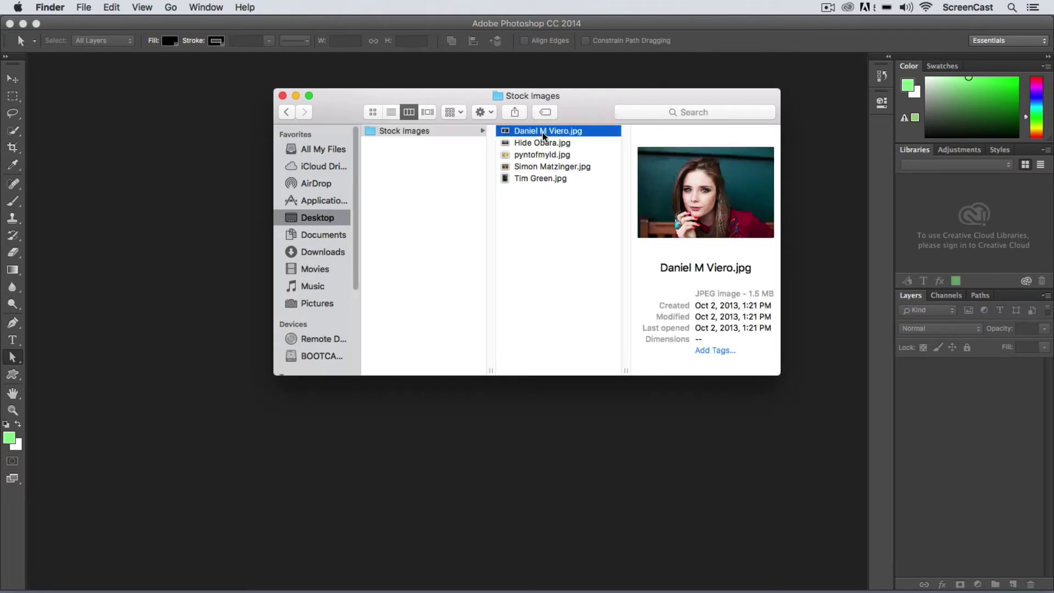
key("space")
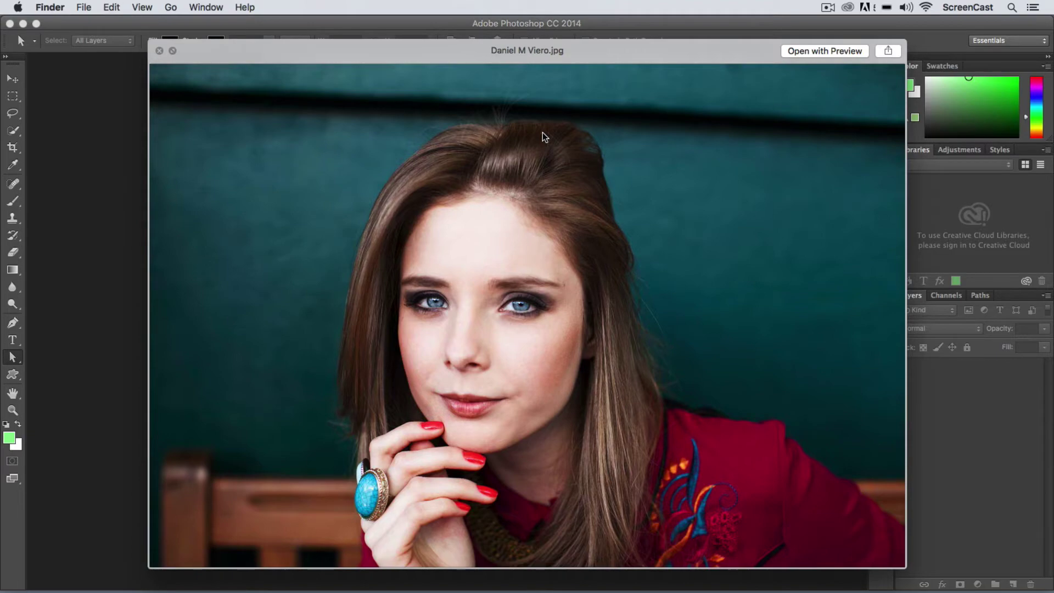
key("Down")
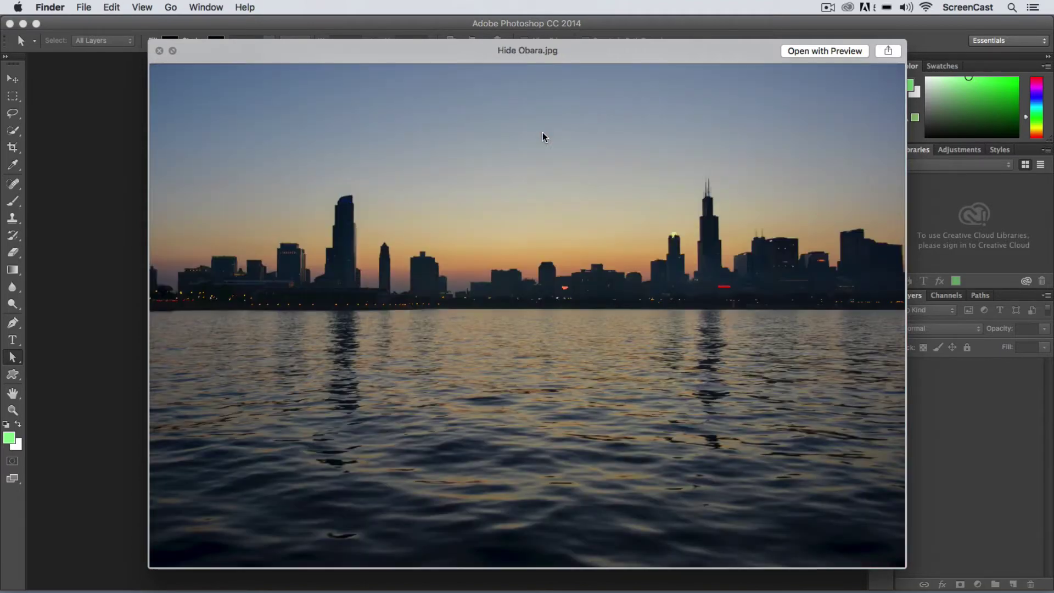
key("Down")
key("Down")
key("Down")
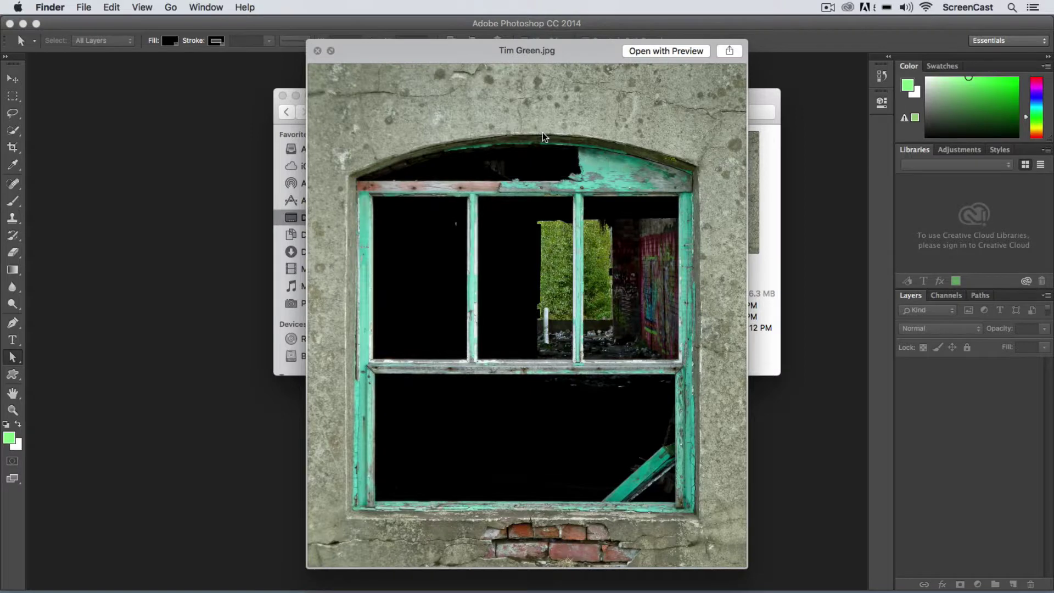
key("space")
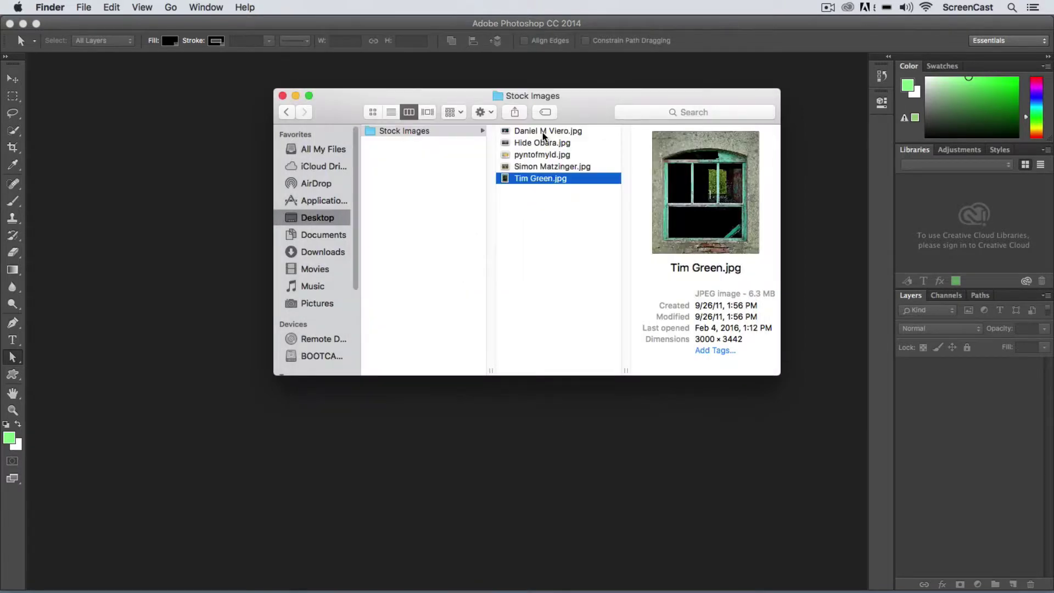
Open the photo of the derelict turquoise window from the Stock Images folder in Adobe Photoshop CC 2014
right_click(542, 180)
mouse_move(571, 195)
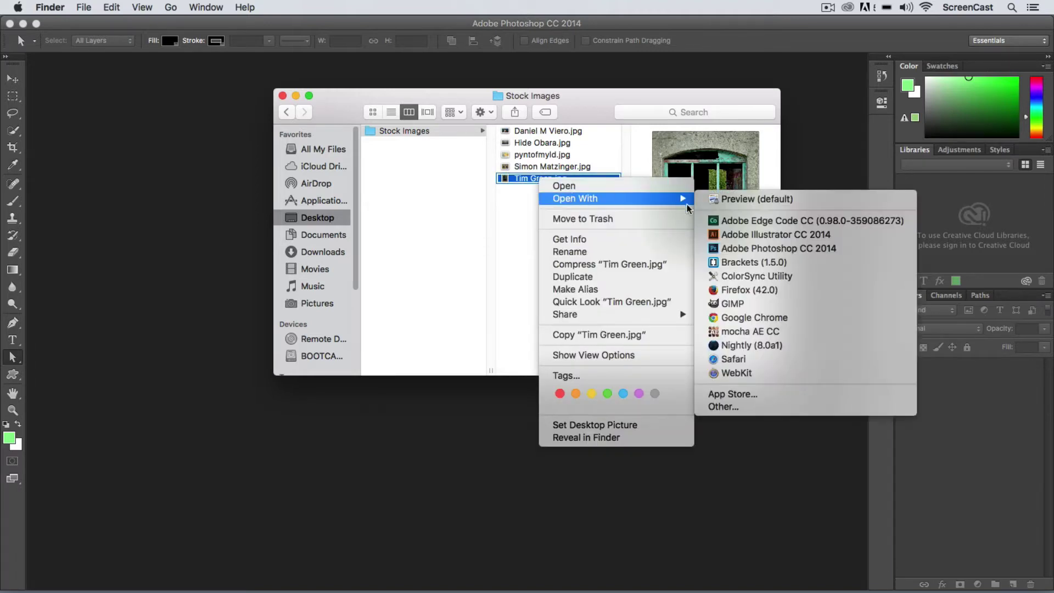
left_click(768, 248)
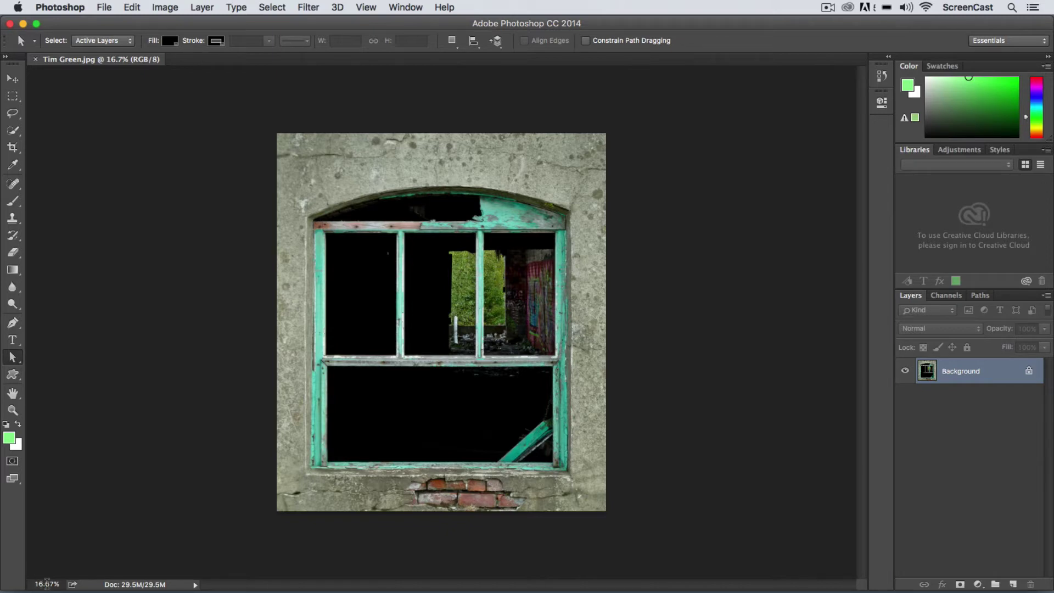
Examine the window photo fitted on screen, at 100% and at reduced magnification, looking over the frame and its panes
key("super+0")
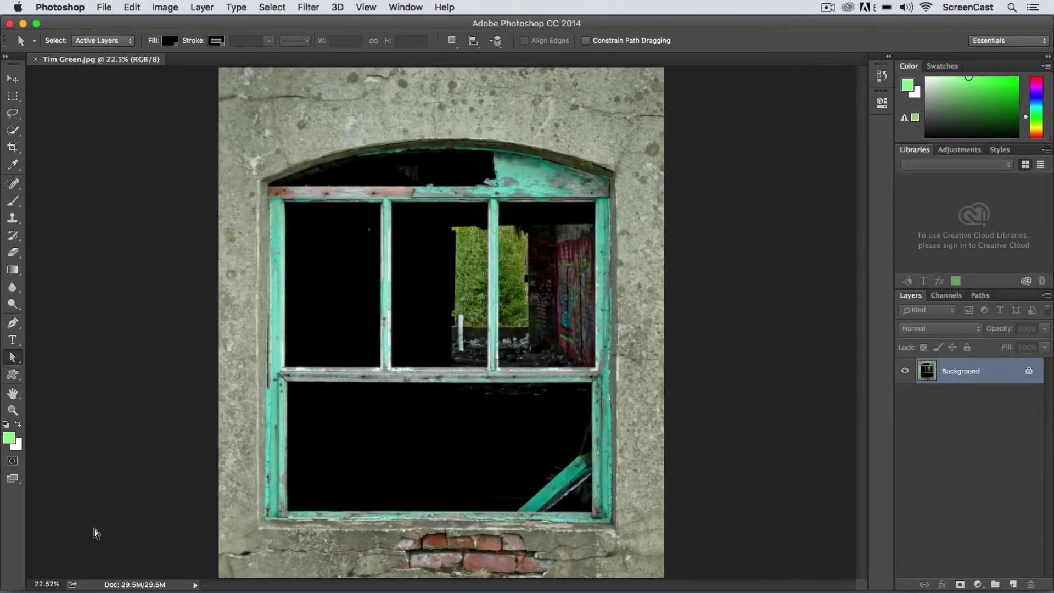
double_click(12, 410)
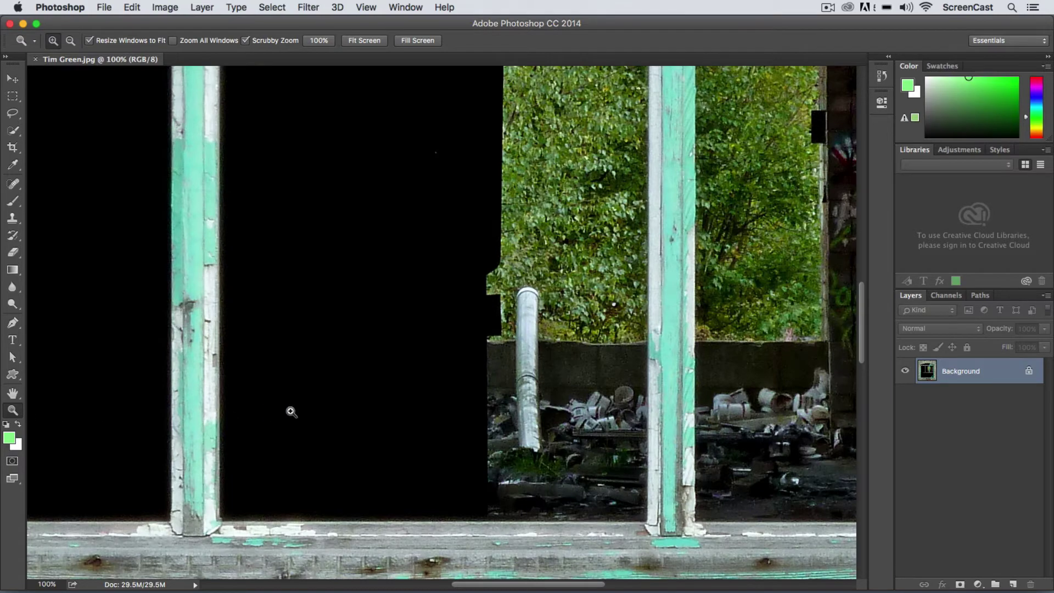
left_click_drag(314, 338, 442, 358)
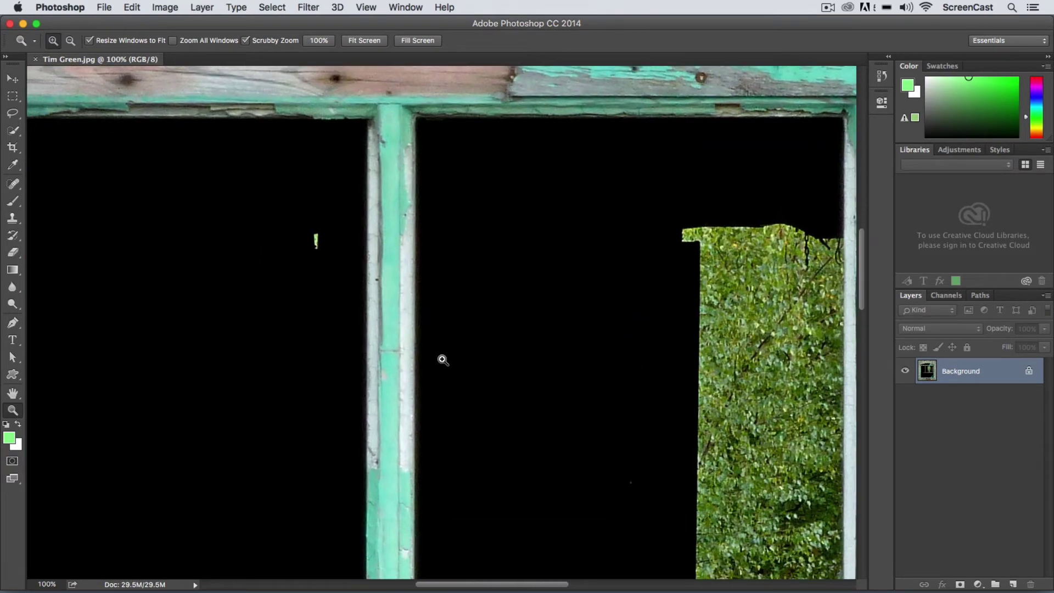
left_click(383, 344, "alt")
left_click(383, 345, "alt")
left_click(383, 344, "alt")
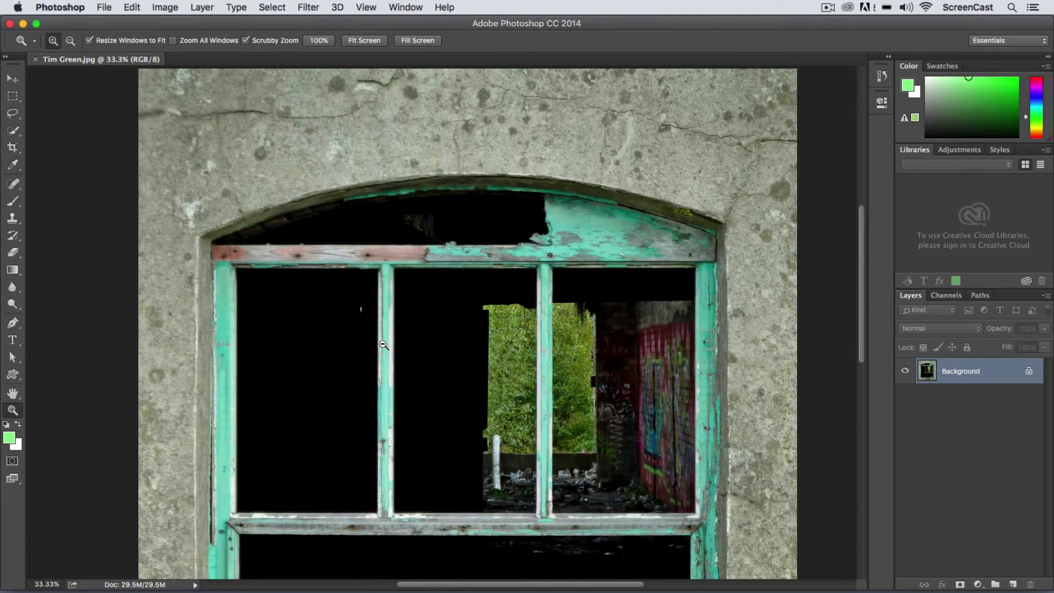
left_click_drag(393, 409, 428, 331)
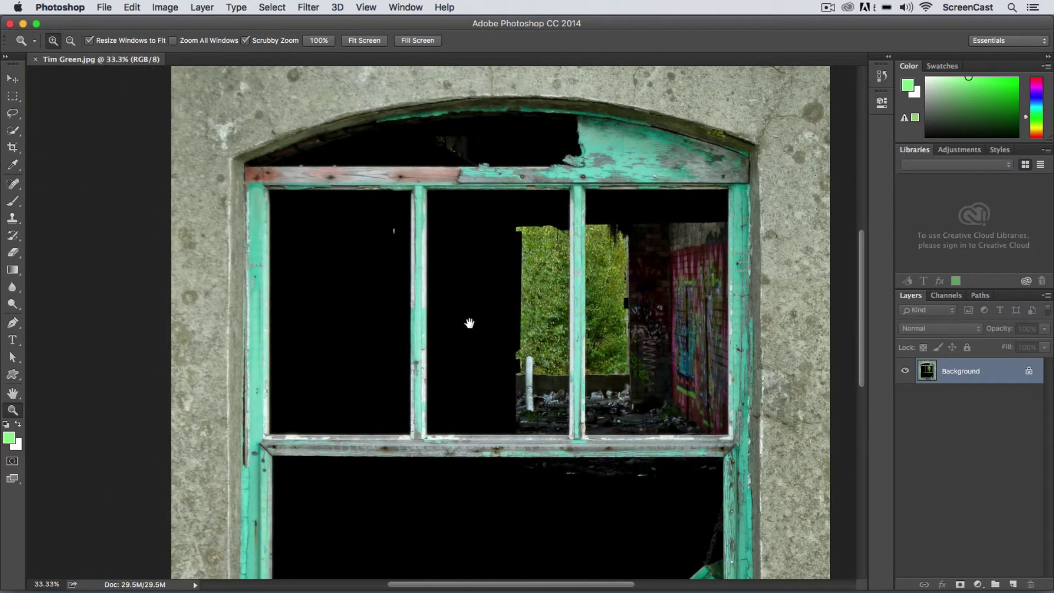
left_click_drag(530, 324, 490, 327)
Select the upper-right window pane with a rectangular marquee about 2.72 by 4.66 in and nudge the outline to fit the frame
left_click(331, 285)
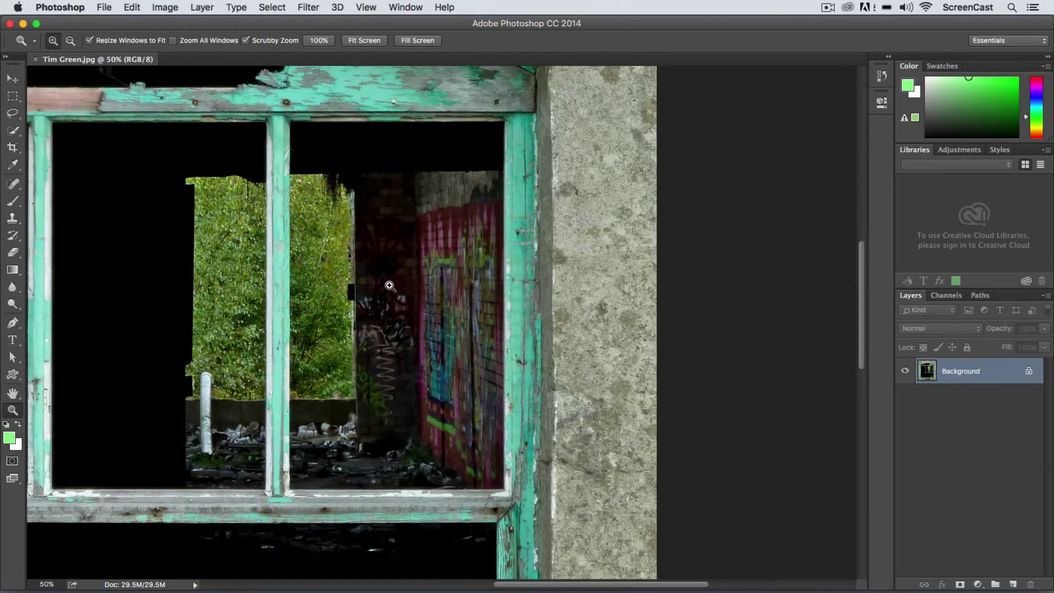
left_click(390, 286)
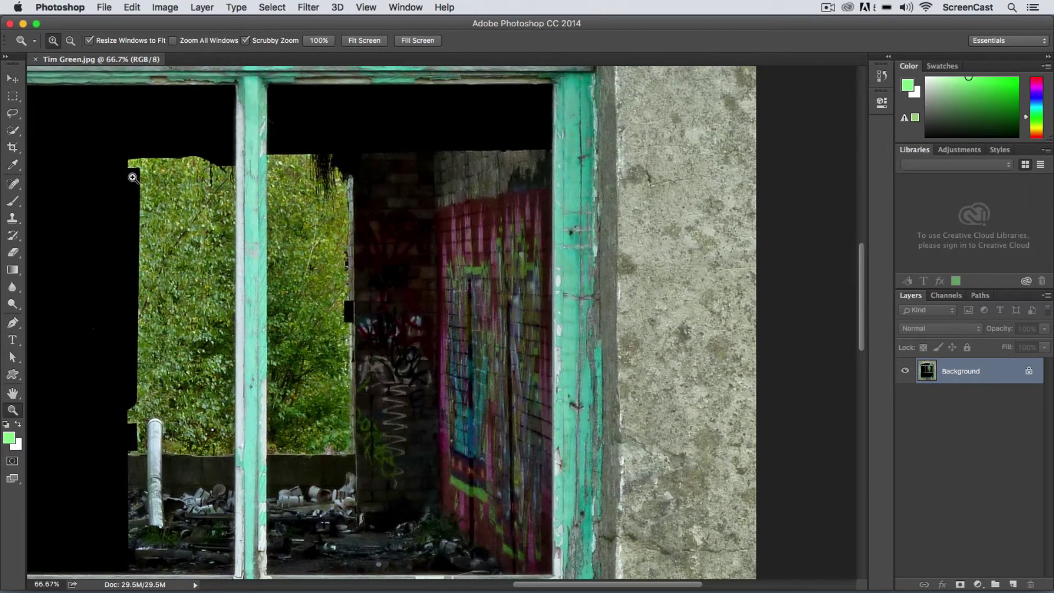
left_click(13, 97)
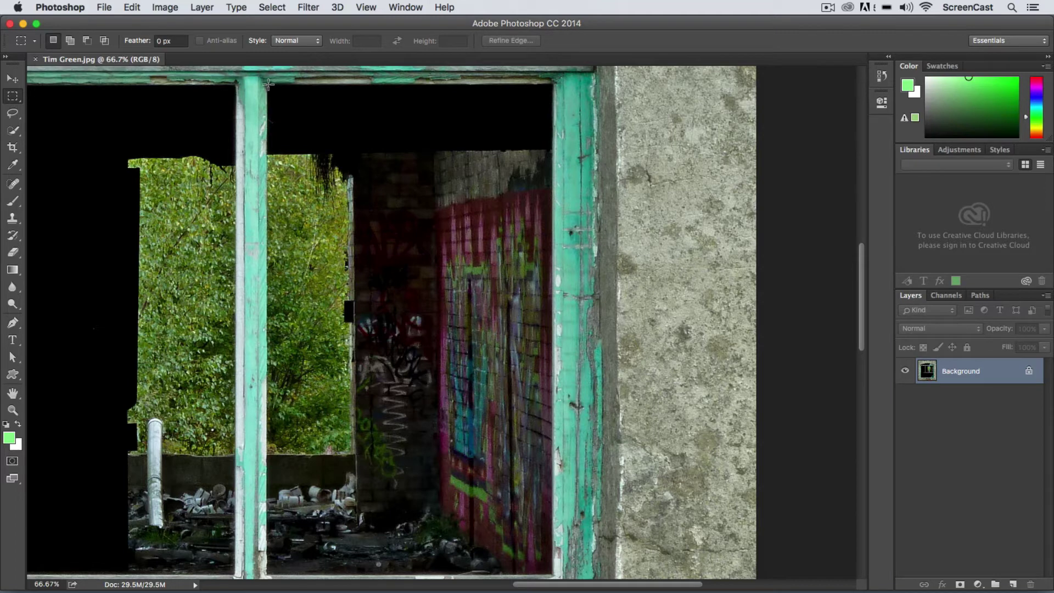
left_click_drag(281, 137, 554, 575)
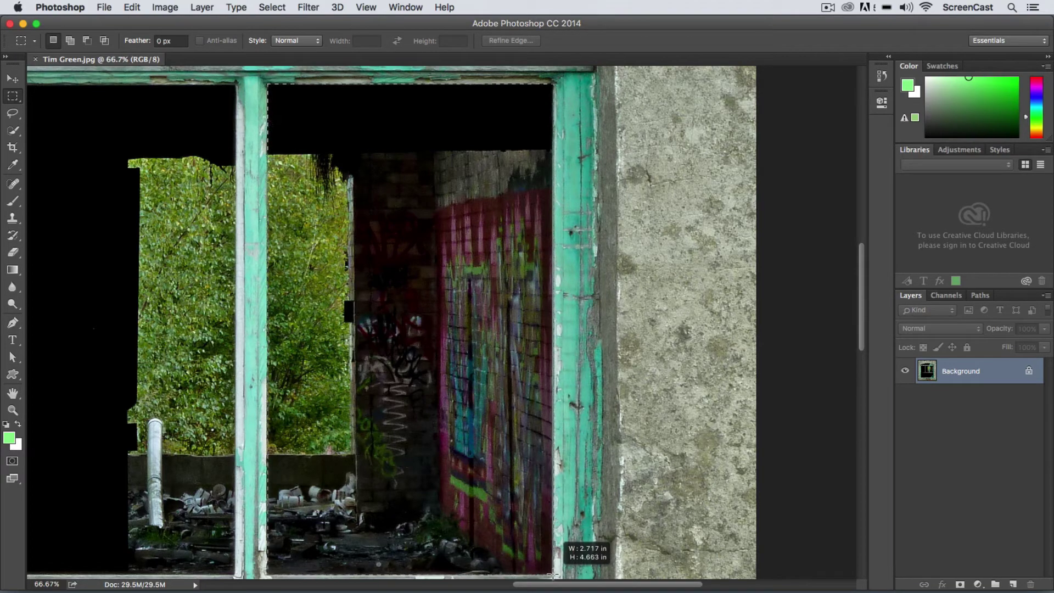
left_click_drag(552, 574, 553, 576)
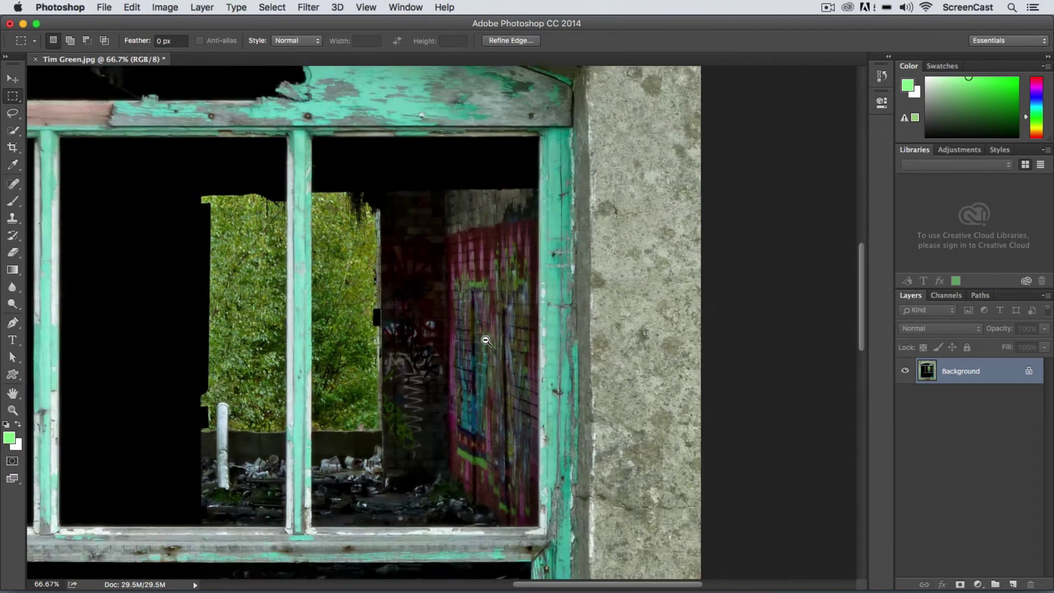
left_click(487, 345, "alt")
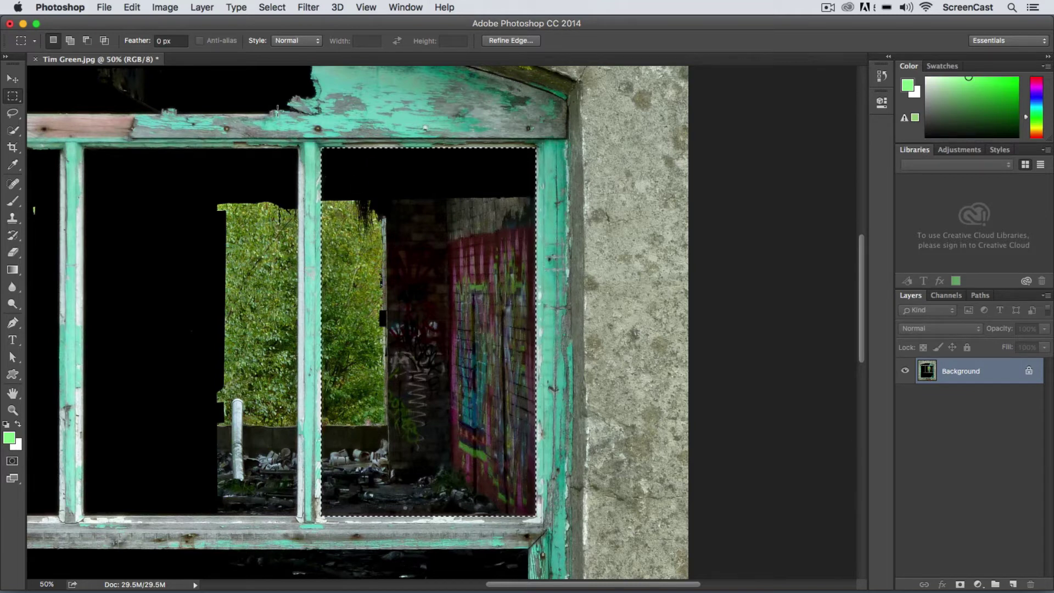
Copy the selected window pane and create a new empty layer above the Background
left_click(163, 8)
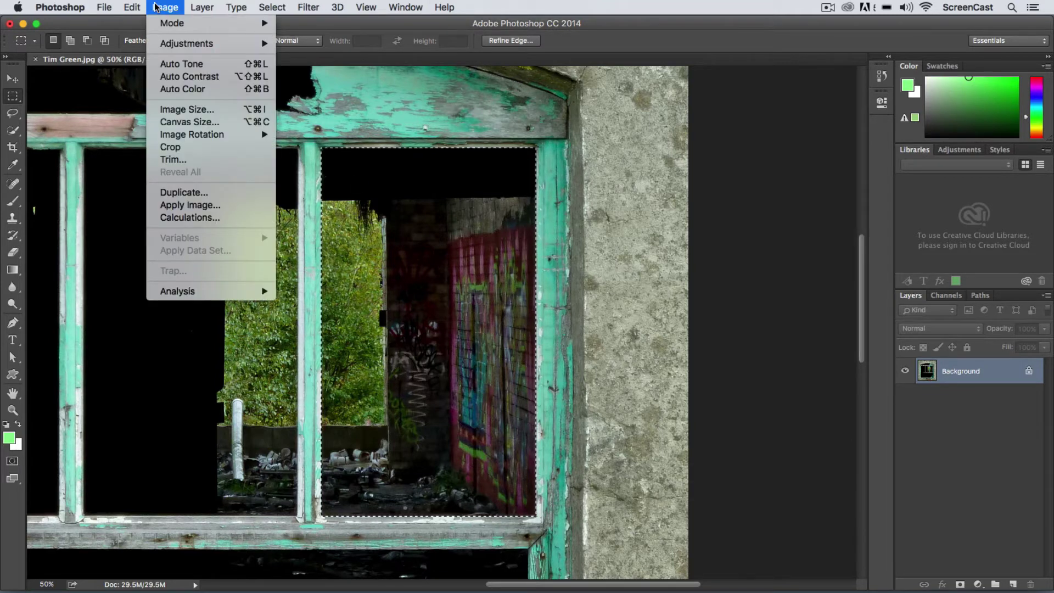
mouse_move(132, 5)
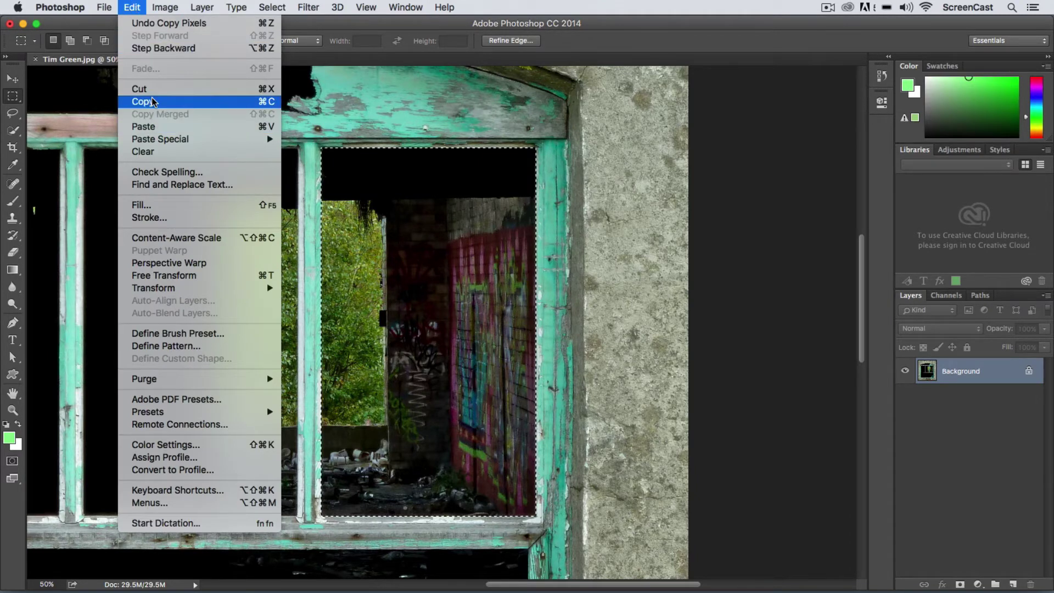
left_click(138, 6)
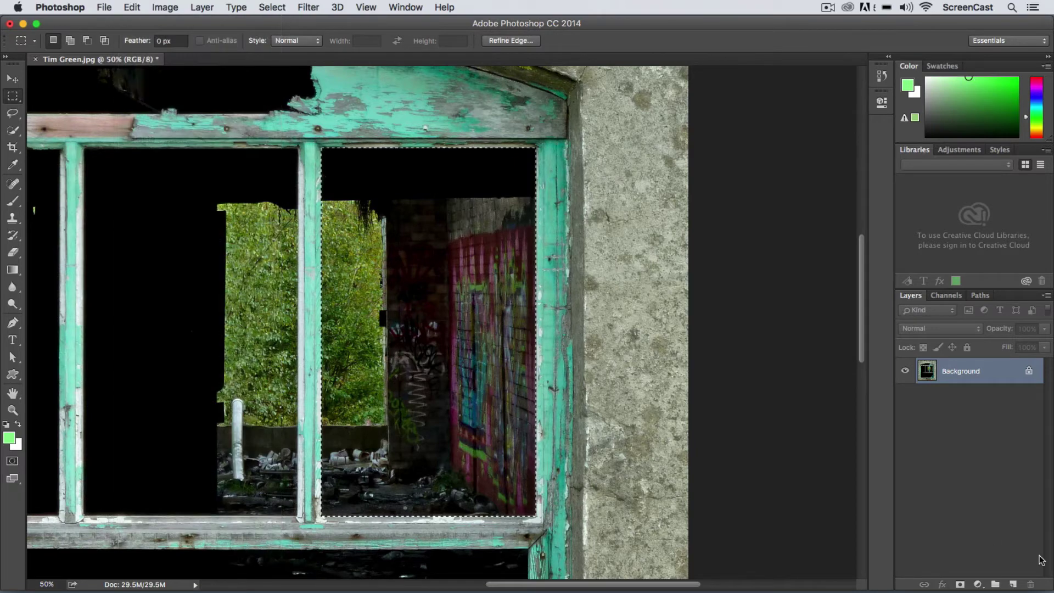
left_click(1012, 584)
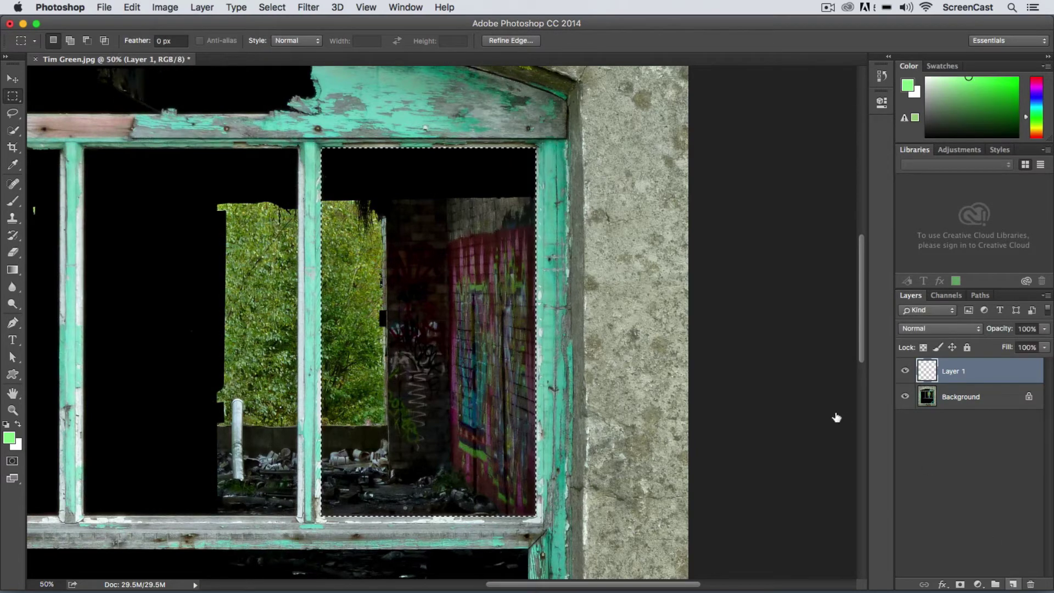
Deselect the window pane and paste the copied pixels into the new layer
left_click(433, 284)
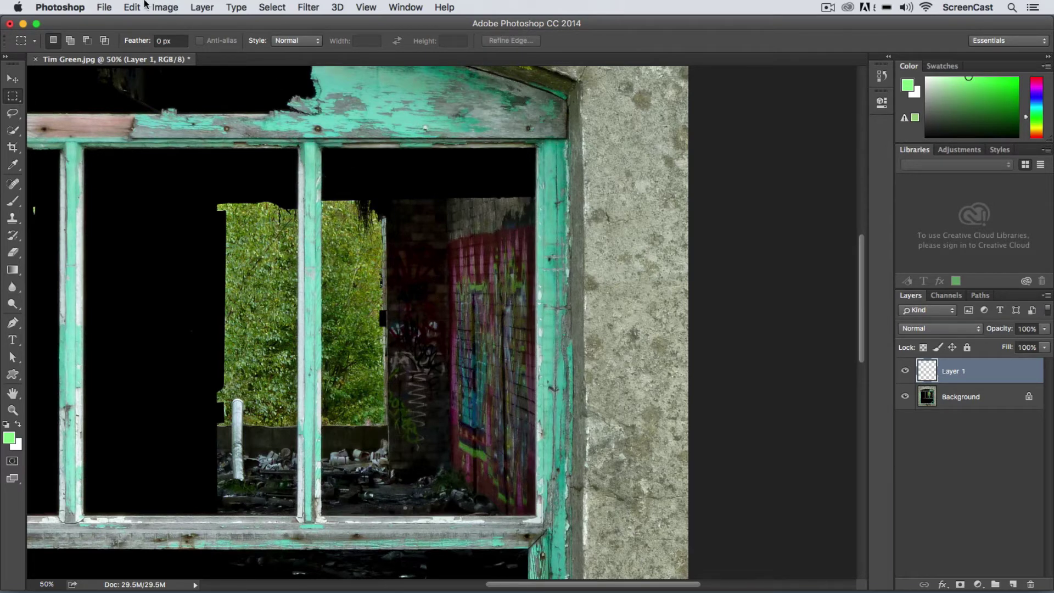
left_click(123, 6)
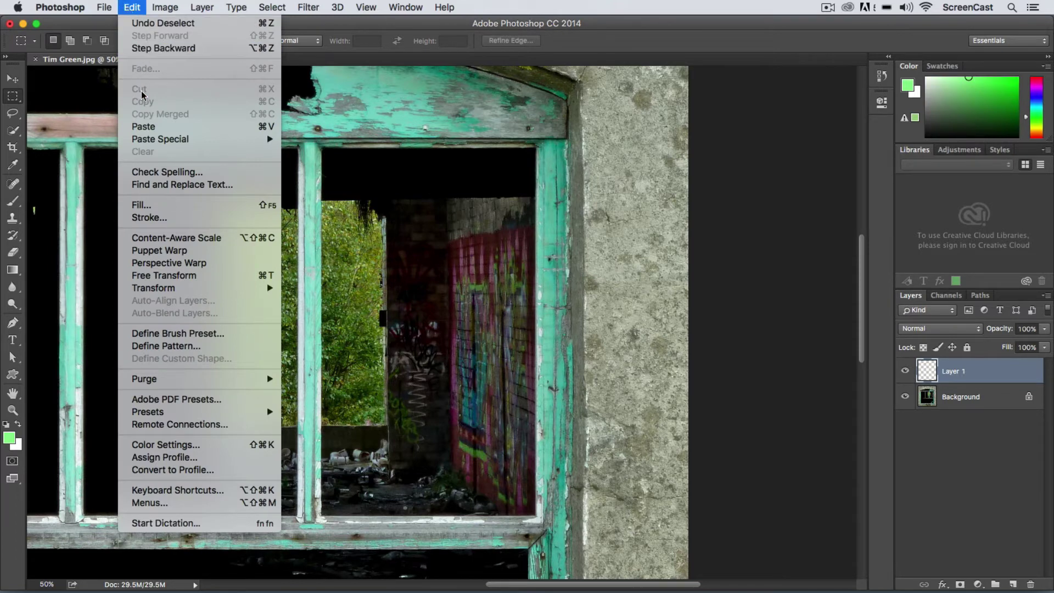
left_click(144, 127)
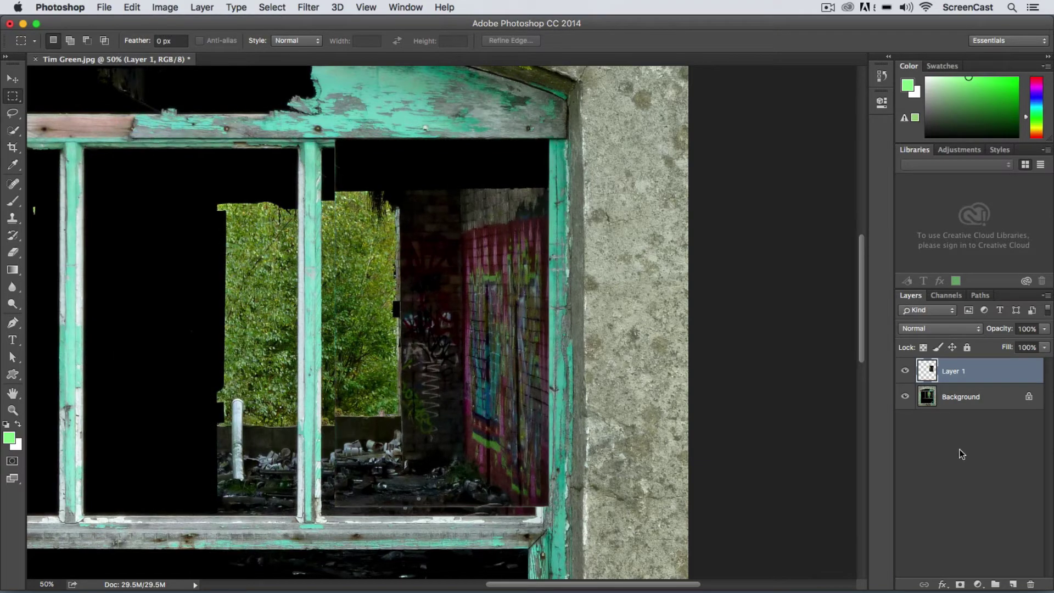
Move the pasted pane around the canvas on Layer 1 and hide the Background layer to isolate it
left_click(960, 448)
left_click(951, 367)
key("v")
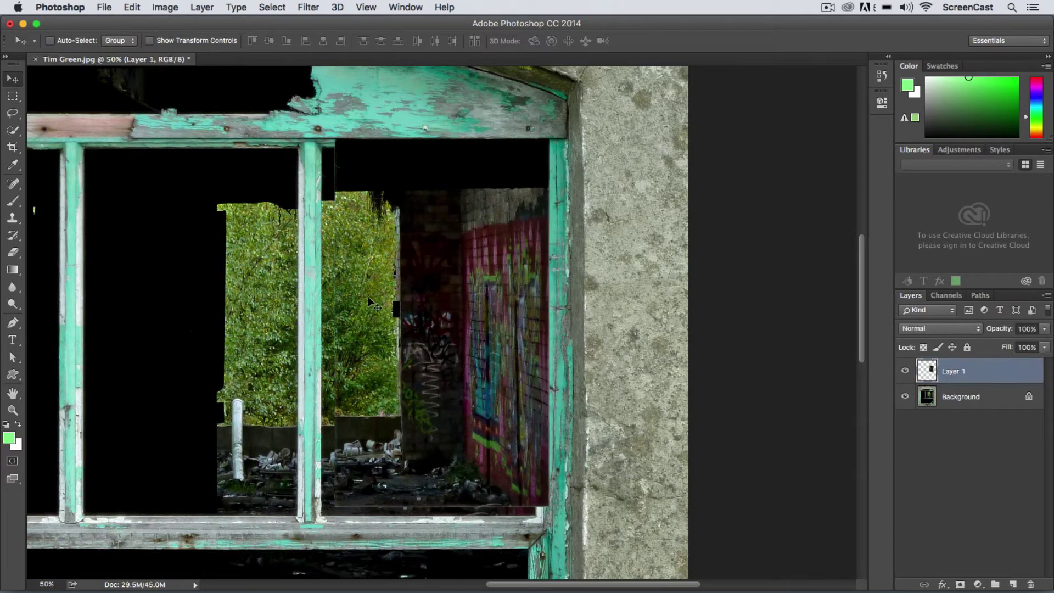
left_click_drag(406, 288, 228, 236)
left_click_drag(300, 264, 424, 303)
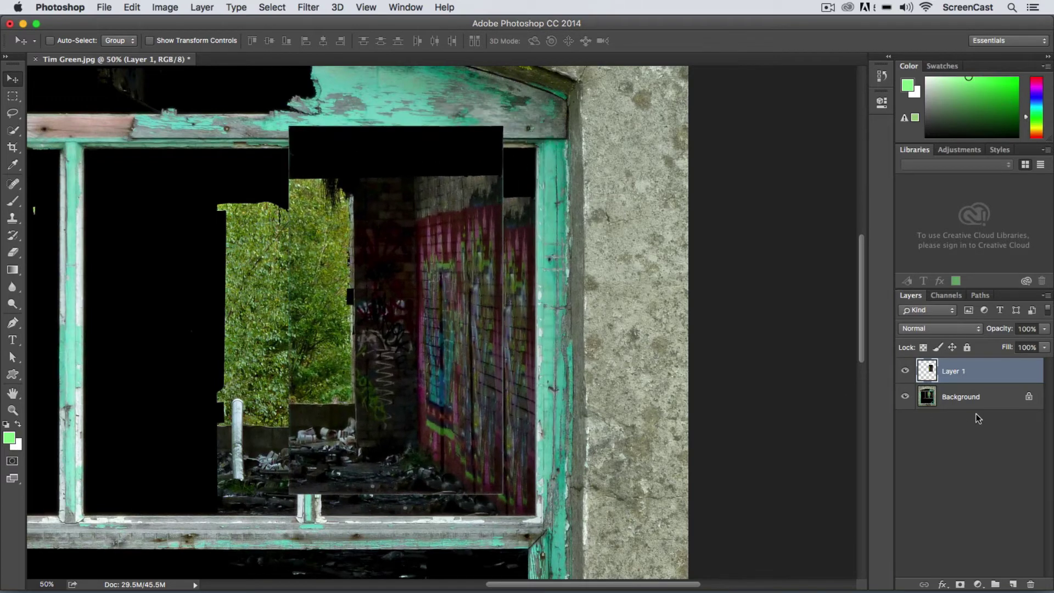
left_click(905, 396)
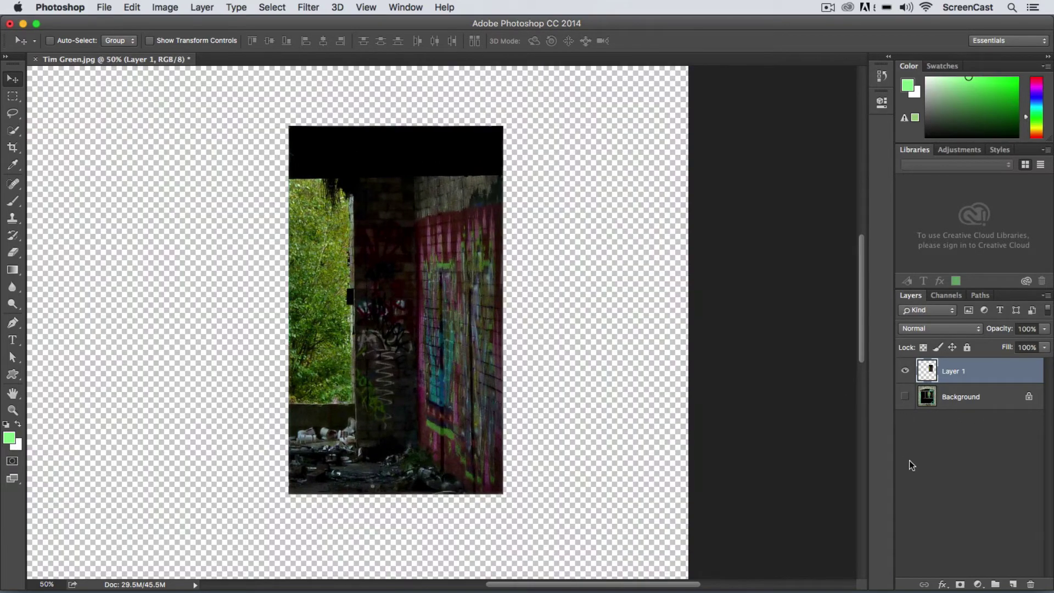
left_click_drag(416, 314, 348, 335)
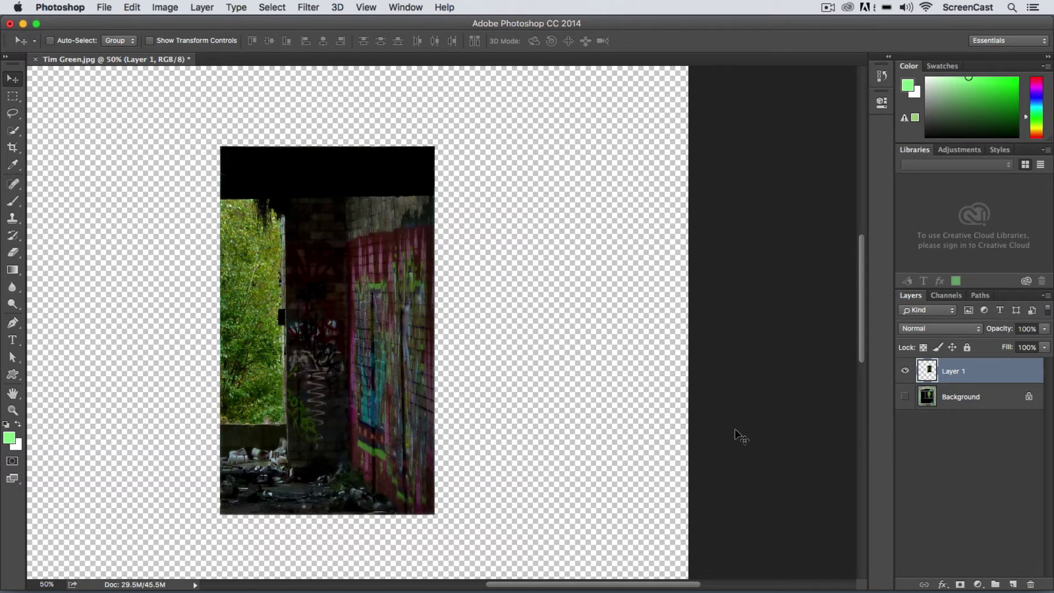
Load the contents of Layer 1 as a selection, then deselect it
key("super")
left_click(929, 373, "super")
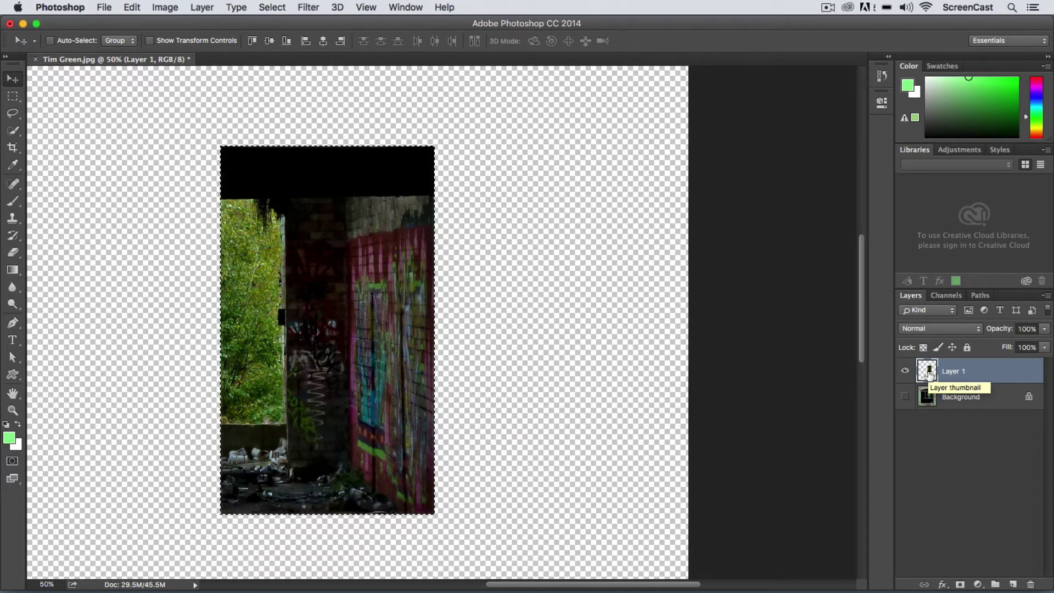
key("super+d")
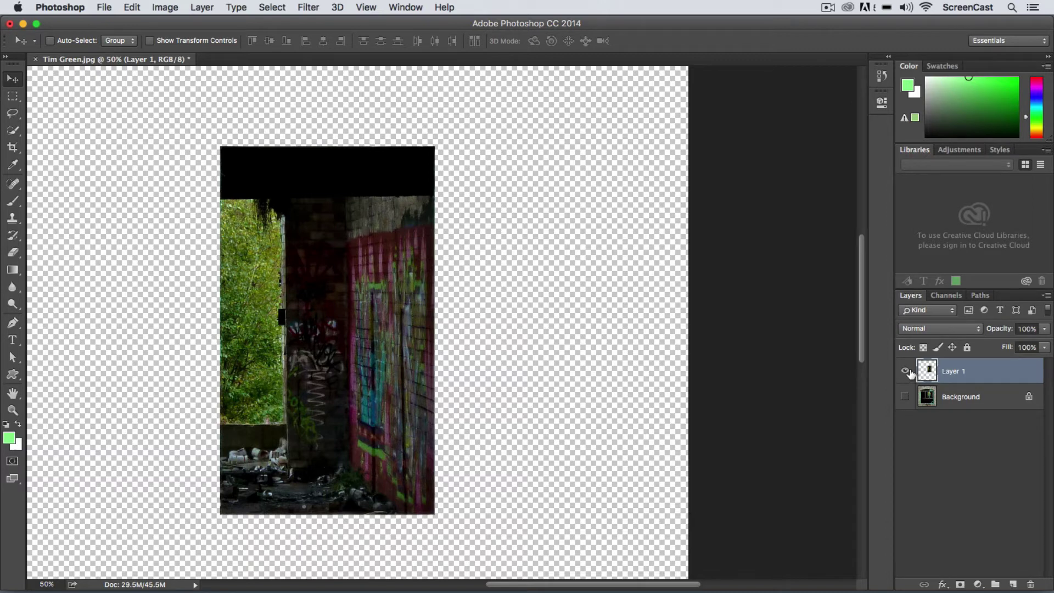
Show the History panel and enlarge it to fit all recorded states
left_click(398, 5)
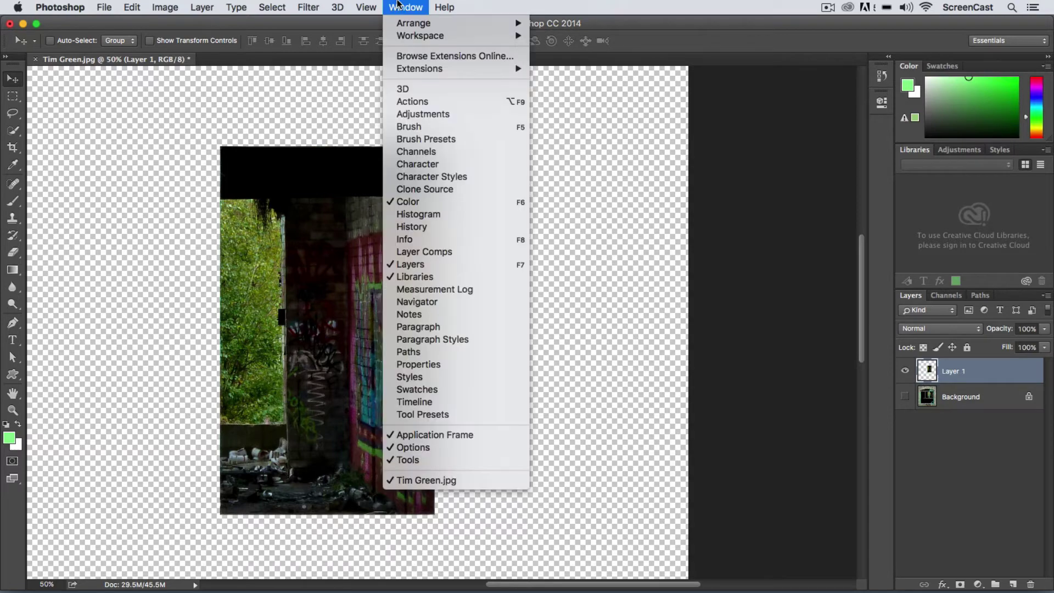
left_click(412, 226)
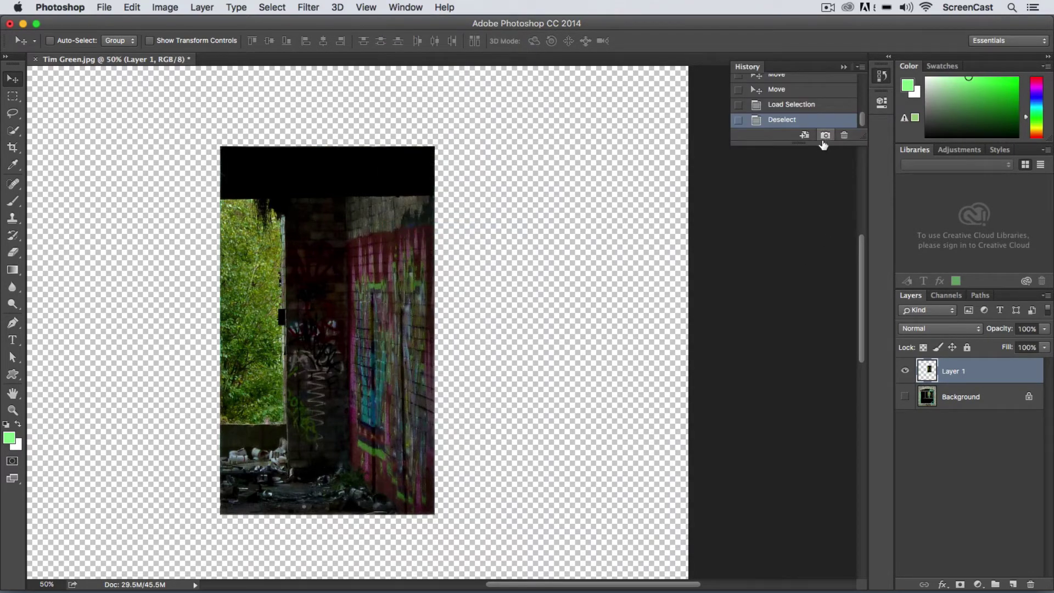
left_click_drag(823, 142, 821, 290)
Step back through the document history, past the moves, paste and deselect, to the New Layer state
left_click(790, 228)
left_click(779, 214)
left_click(776, 199)
left_click(775, 187)
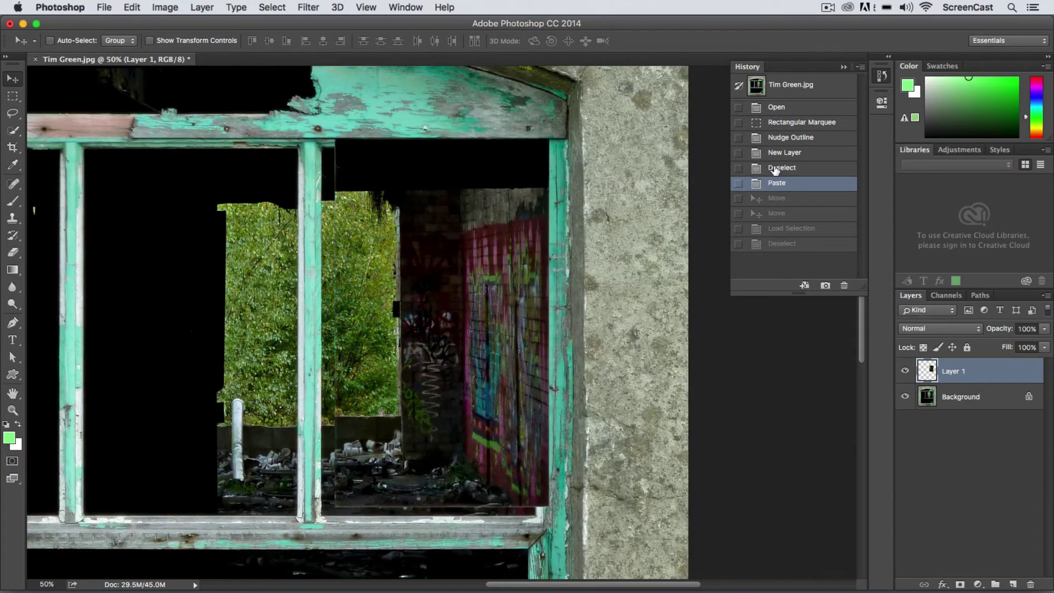
left_click(774, 168)
left_click(774, 154)
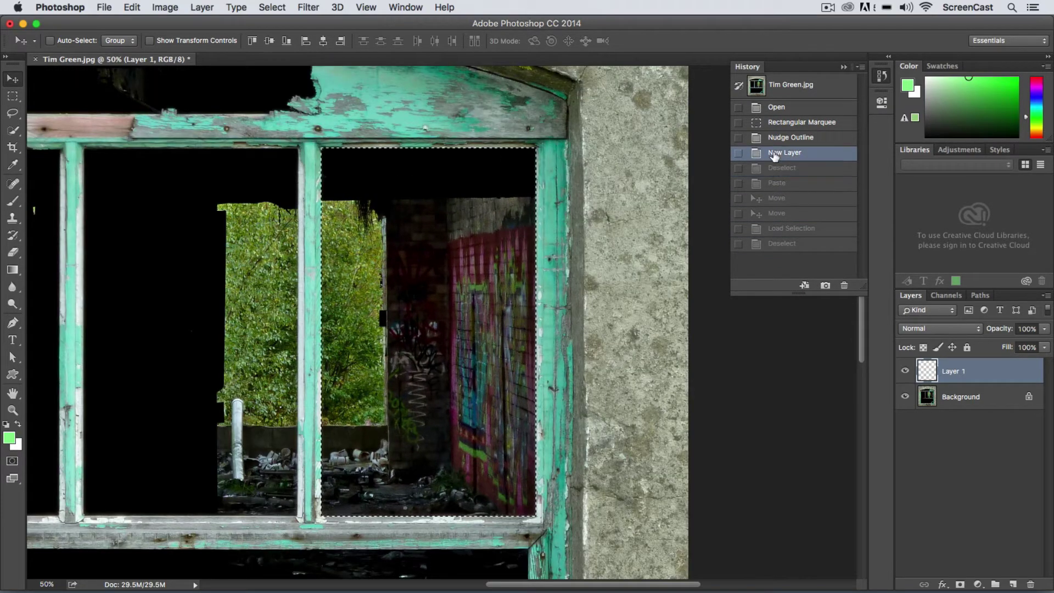
Revert the document to the Nudge Outline history state, move the selected window pane right on the Background layer, and deselect it
left_click(776, 140)
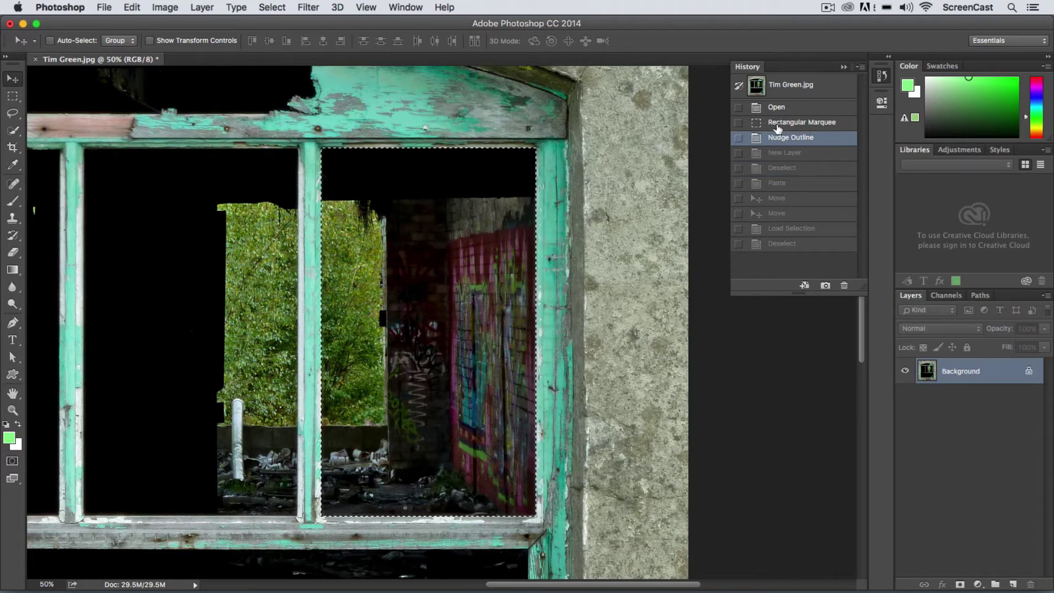
left_click(882, 78)
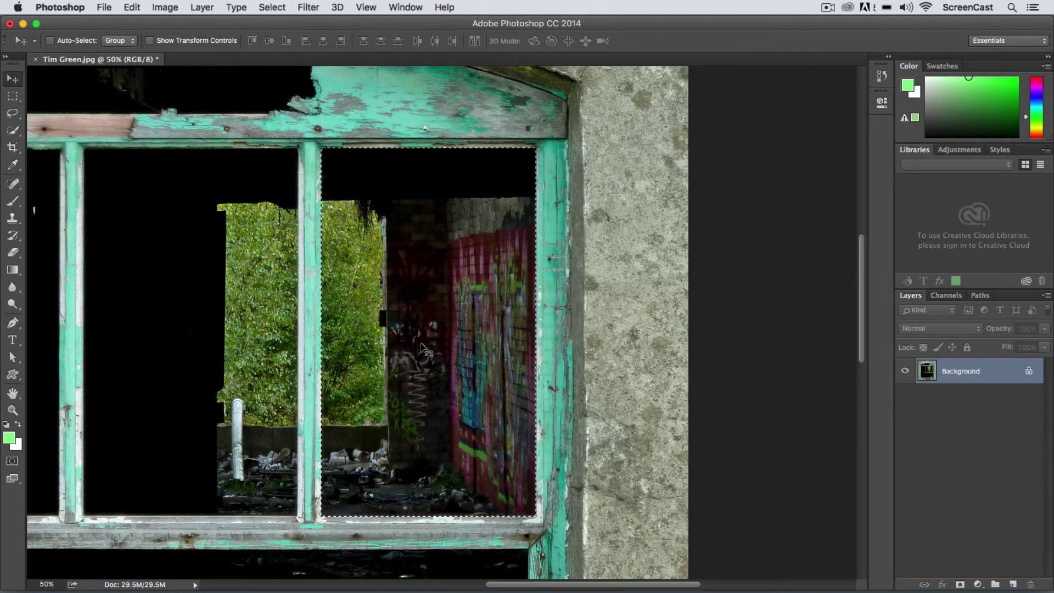
left_click_drag(423, 346, 564, 352)
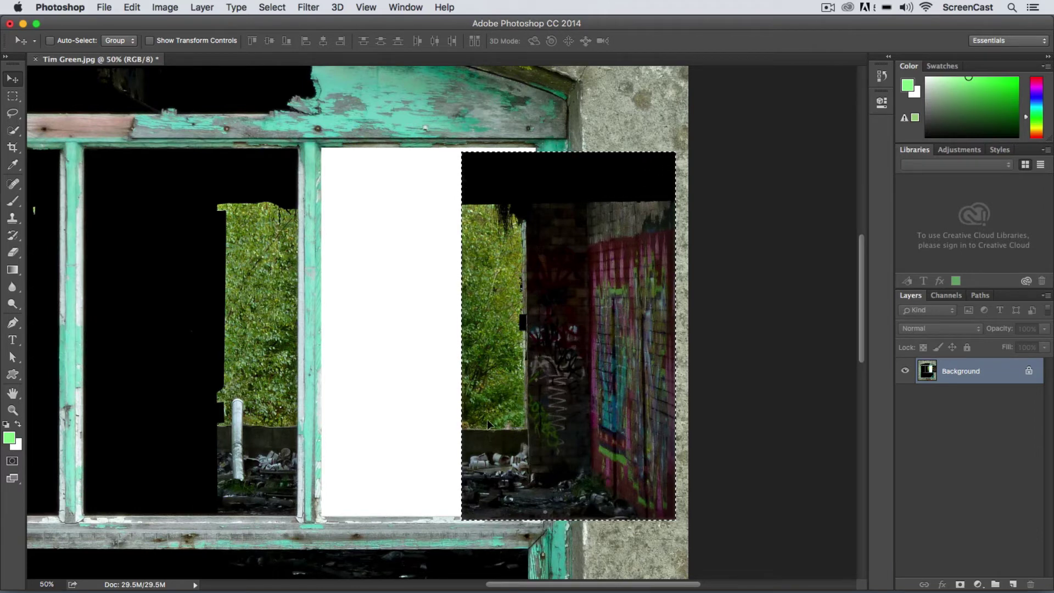
key("super+d")
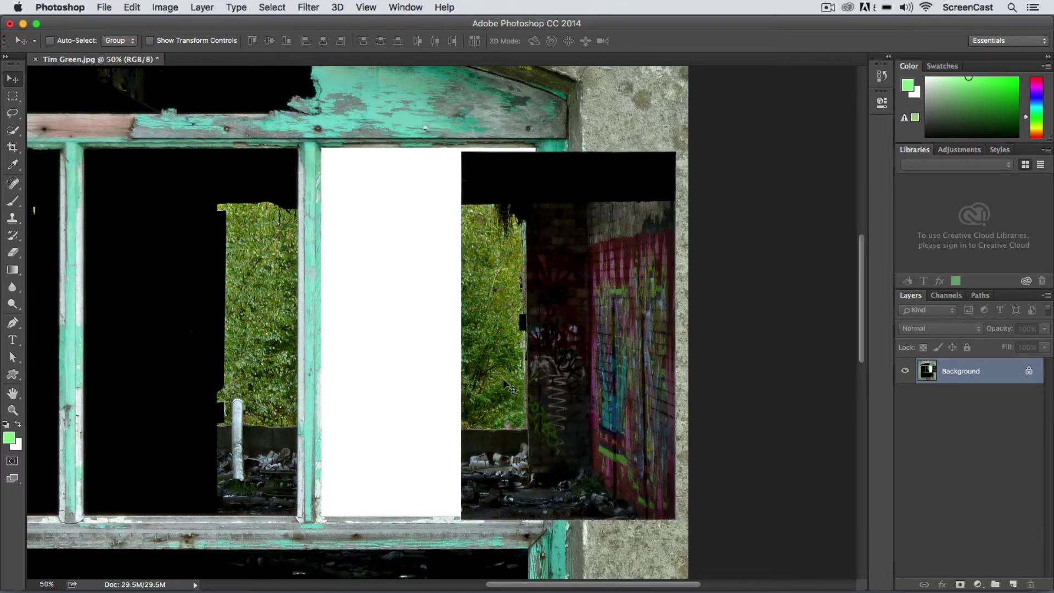
Try to move the locked Background, and convert it to a regular layer named Layer 0
left_click_drag(521, 376, 445, 350)
left_click(646, 221)
double_click(1013, 371)
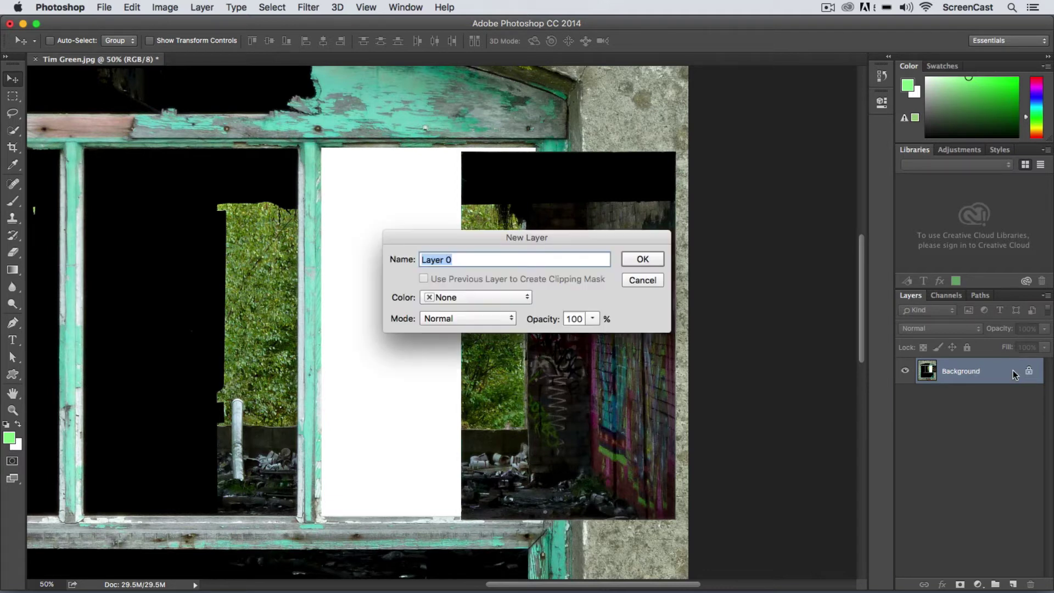
left_click(642, 259)
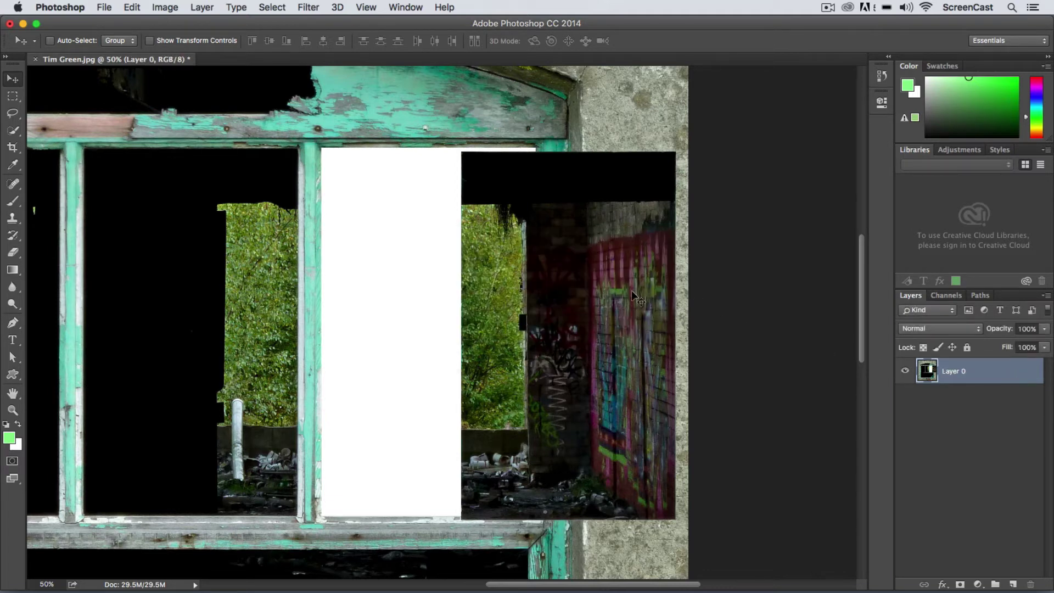
Move the whole of Layer 0 slightly down and left, and undo the move
left_click_drag(585, 365, 548, 394)
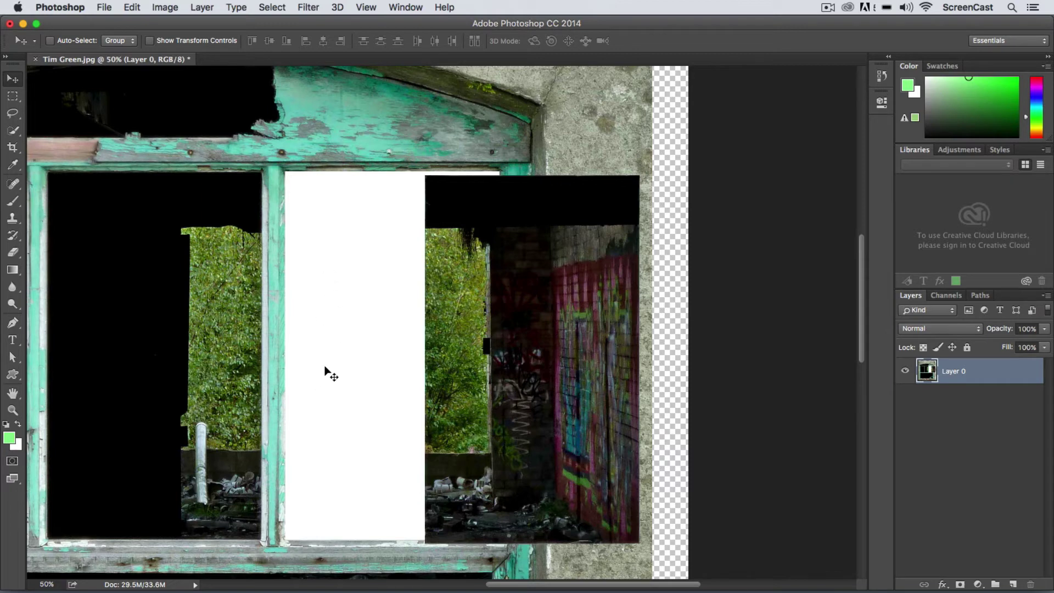
key("super+z")
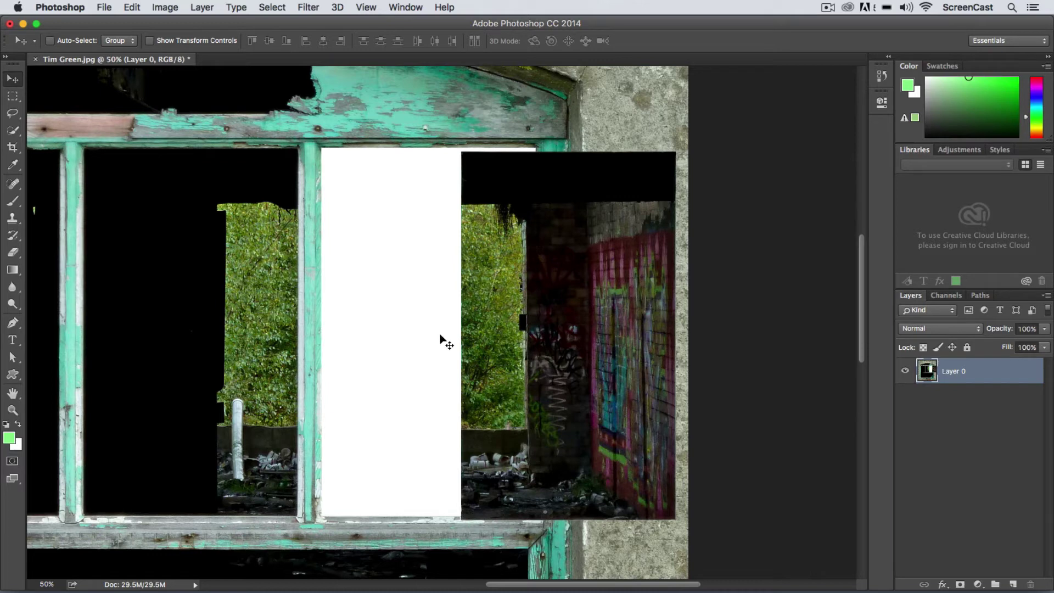
left_click(826, 7)
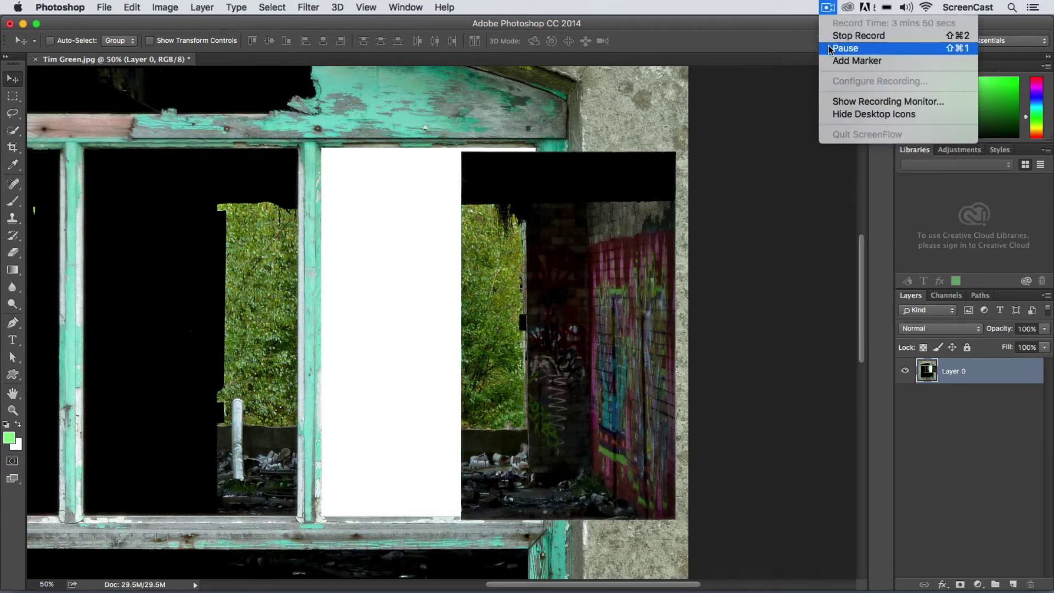
left_click(845, 47)
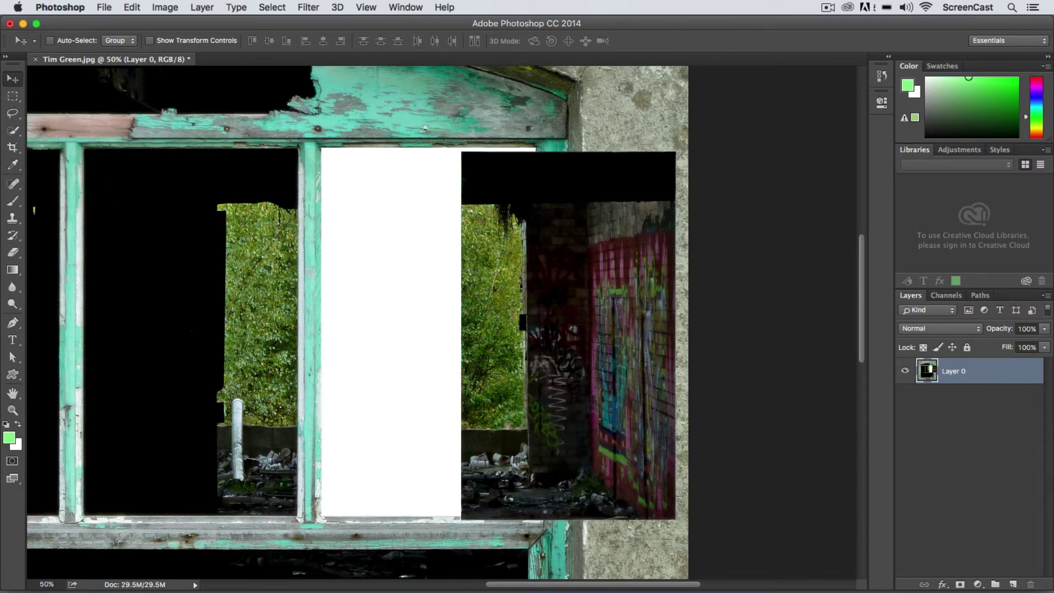
Select a tall rectangle across the middle window pane on Layer 0, move its contents right, and deselect it
left_click(13, 96)
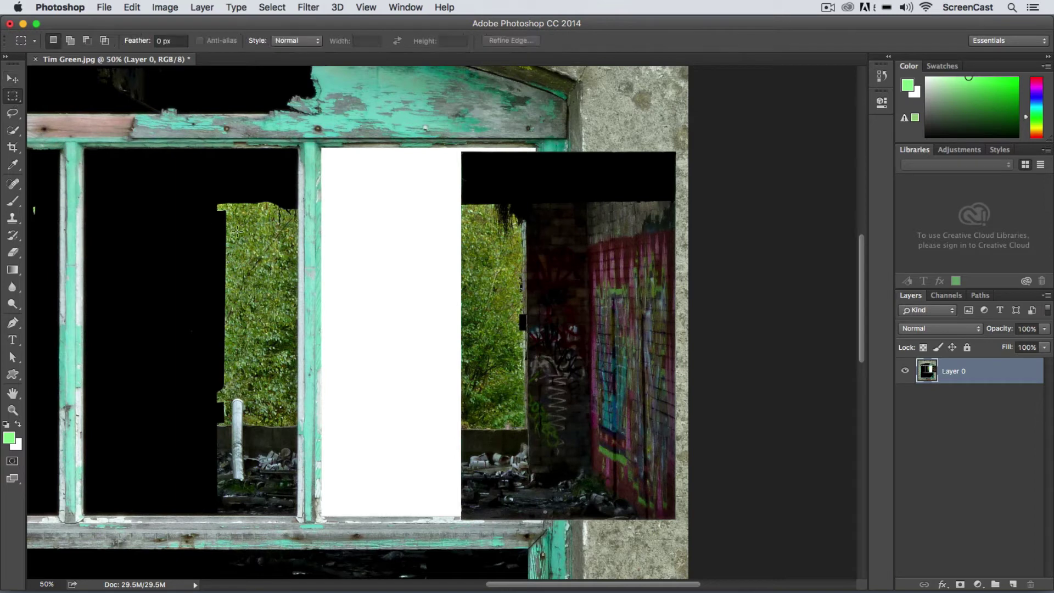
left_click_drag(143, 148, 330, 509)
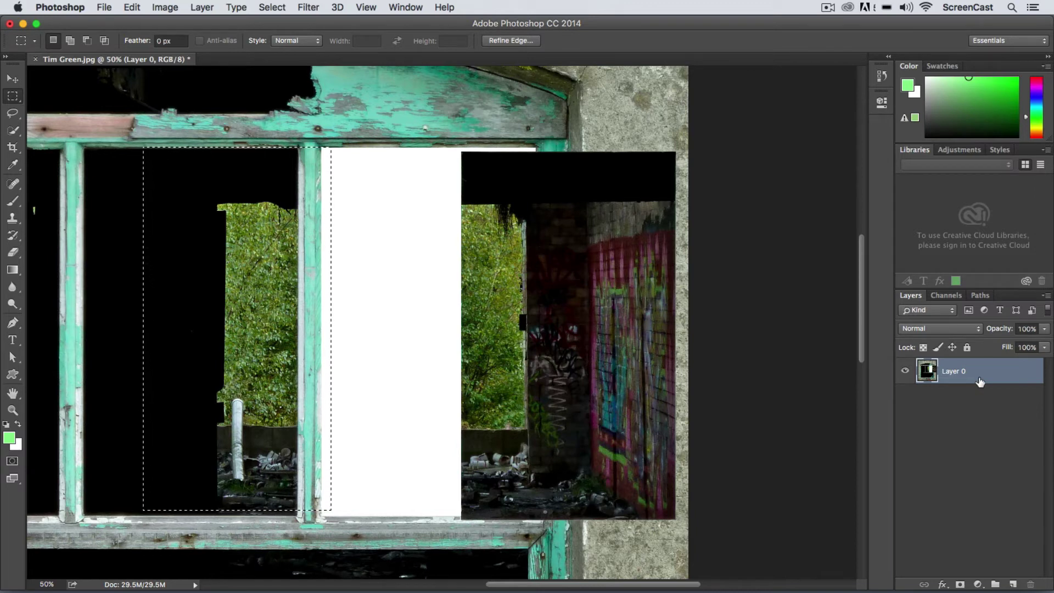
left_click(12, 79)
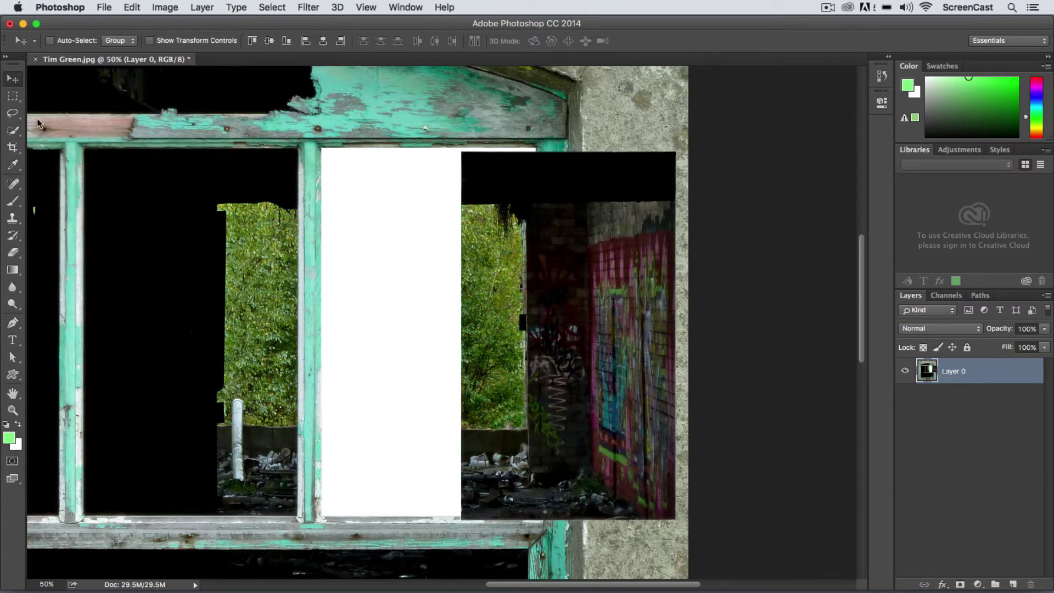
left_click_drag(209, 308, 323, 310)
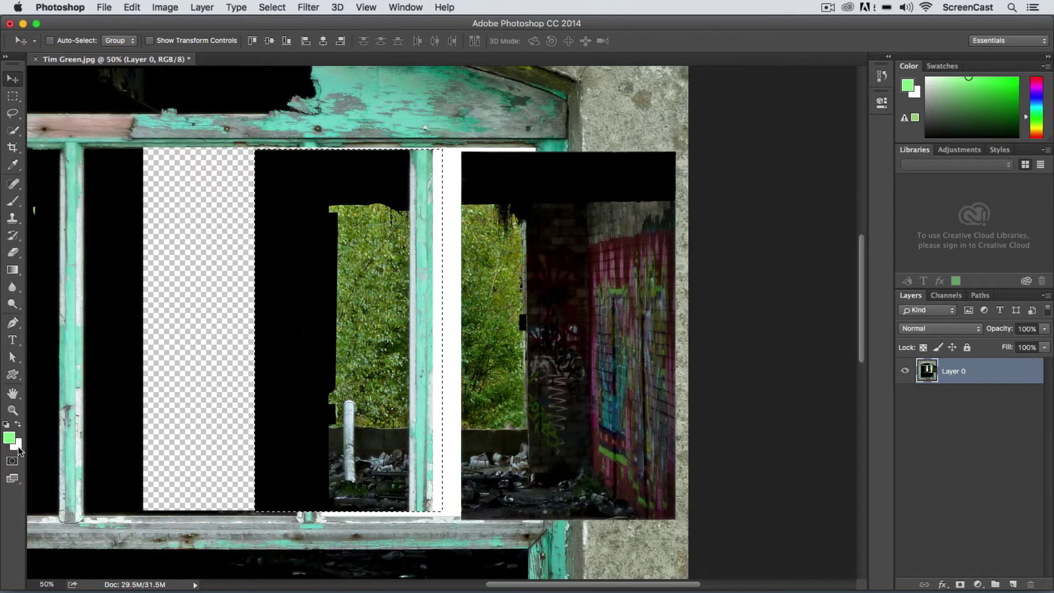
key("super+d")
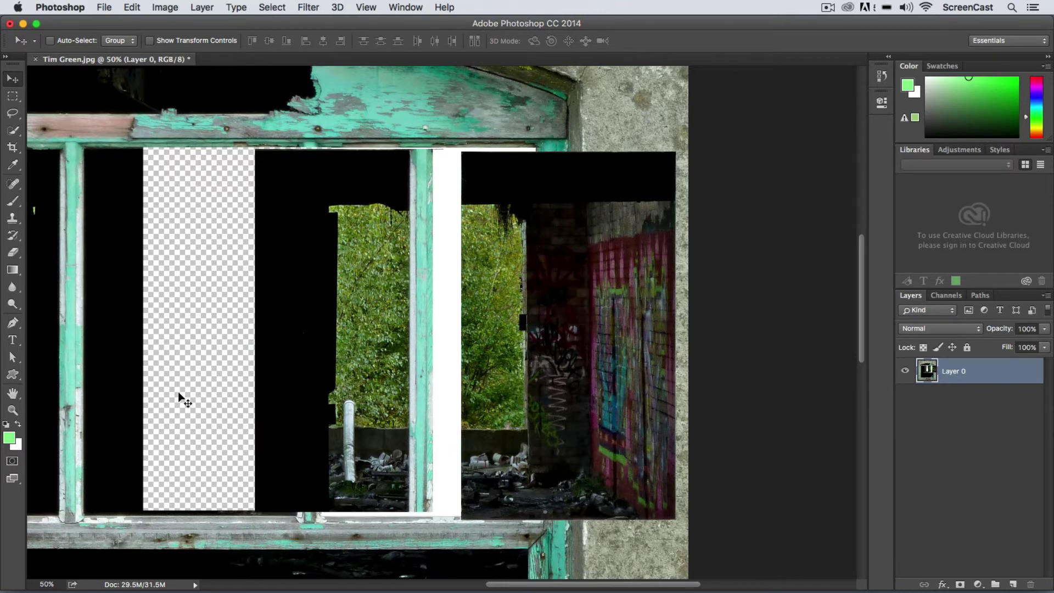
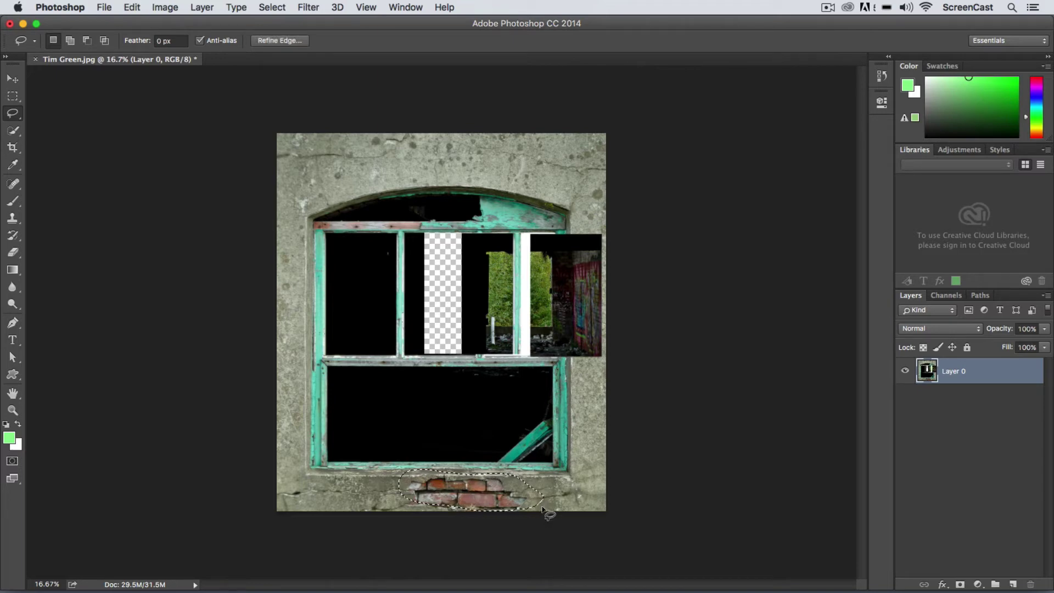
Clear the lasso selection, paste the copied brick patch onto a new layer, and place it over the upper window panes
key("super+d")
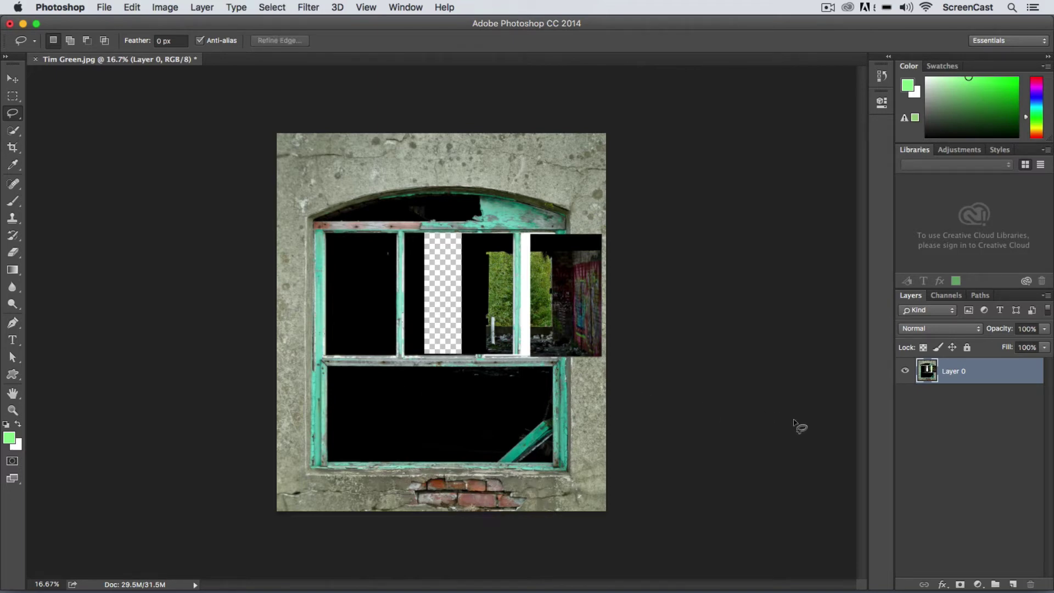
left_click(1012, 584)
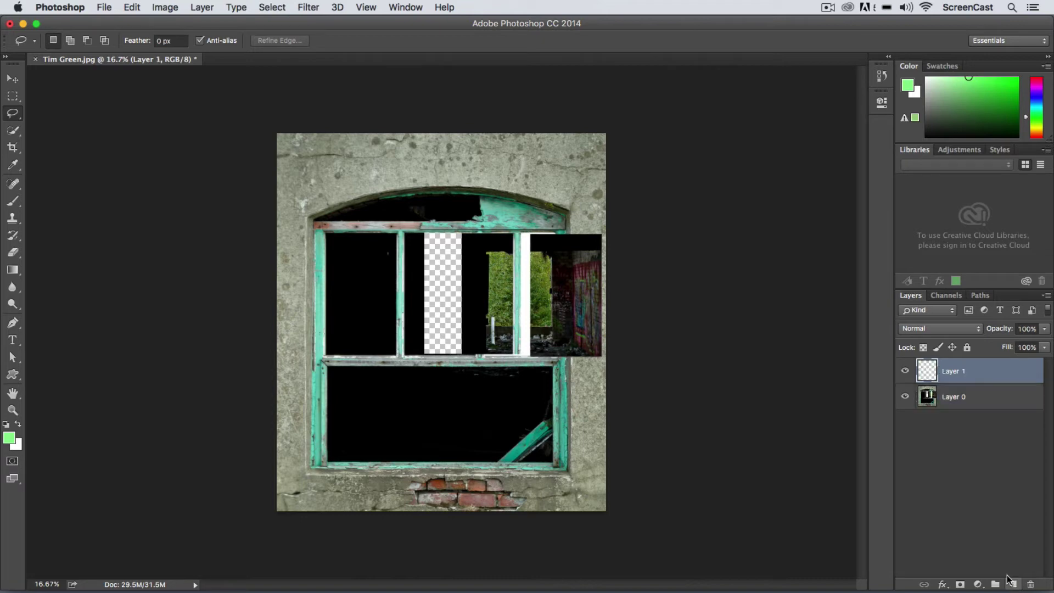
key("super+v")
key("v")
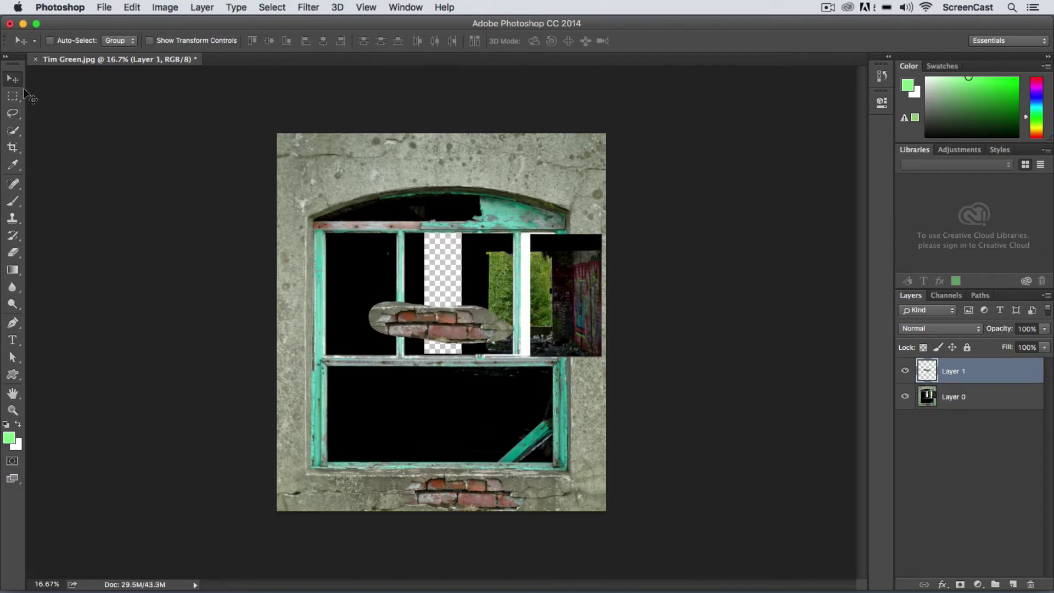
mouse_move(456, 328)
left_mouse_down()
mouse_move(439, 308)
mouse_move(384, 315)
mouse_move(461, 304)
mouse_move(417, 338)
mouse_move(453, 336)
left_mouse_up()
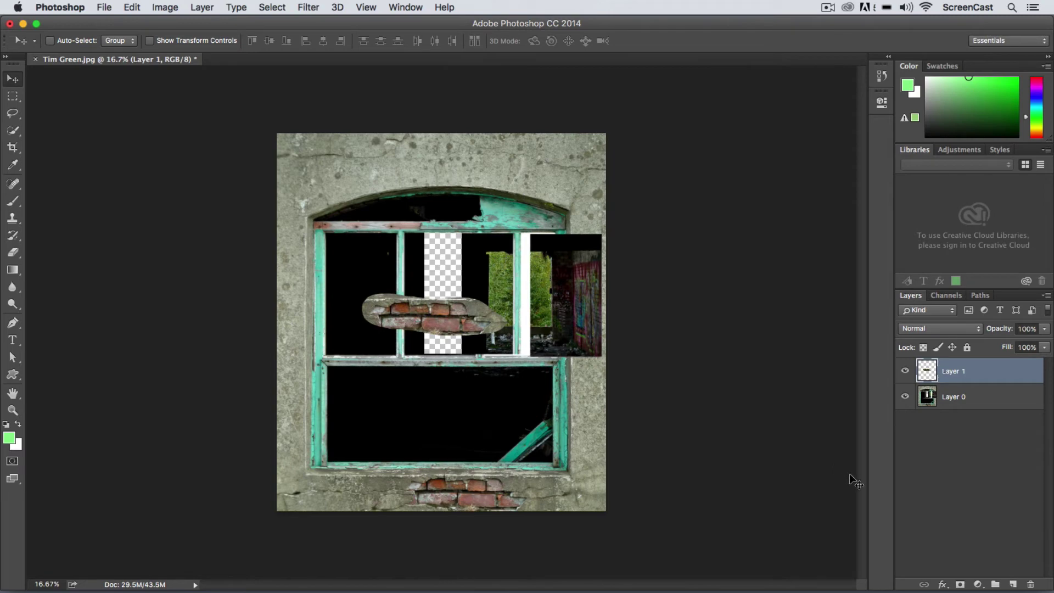
Select a wide rectangle around the pasted brick patch on Layer 1 and add a new layer above it
left_click(14, 96)
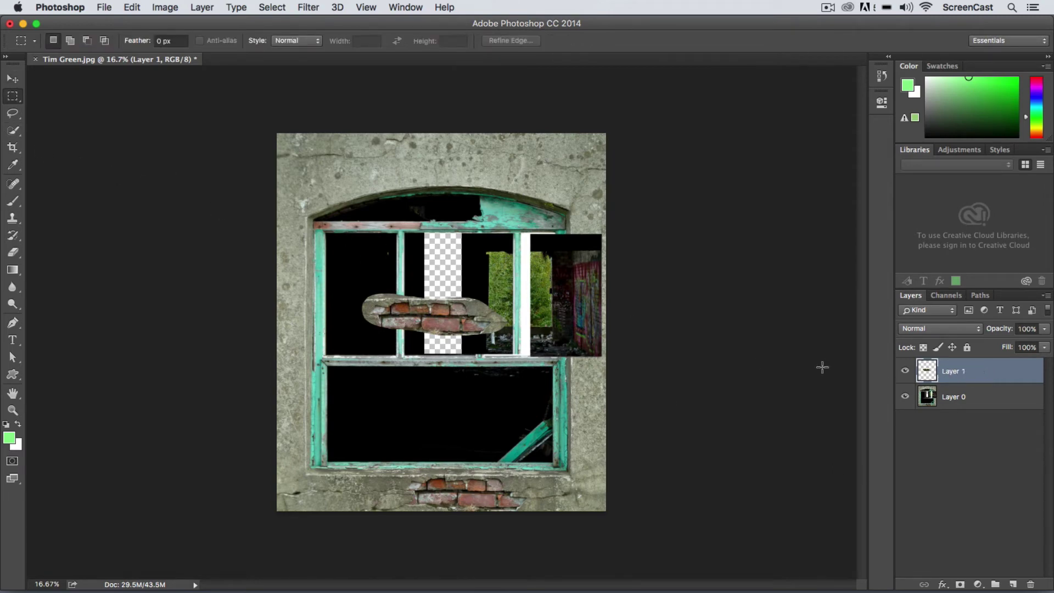
left_click_drag(305, 245, 587, 381)
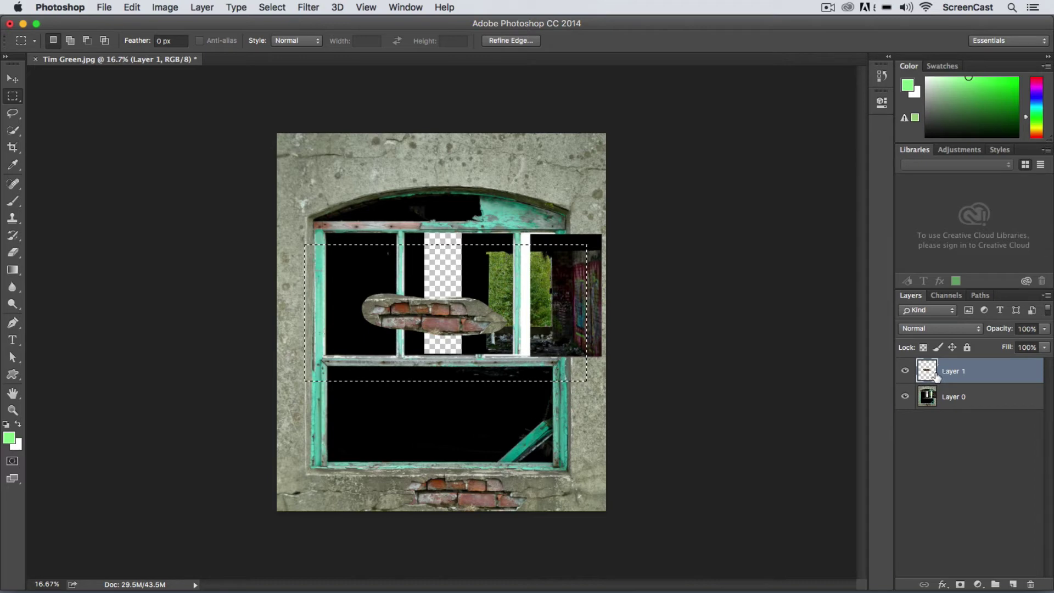
left_click(1013, 584)
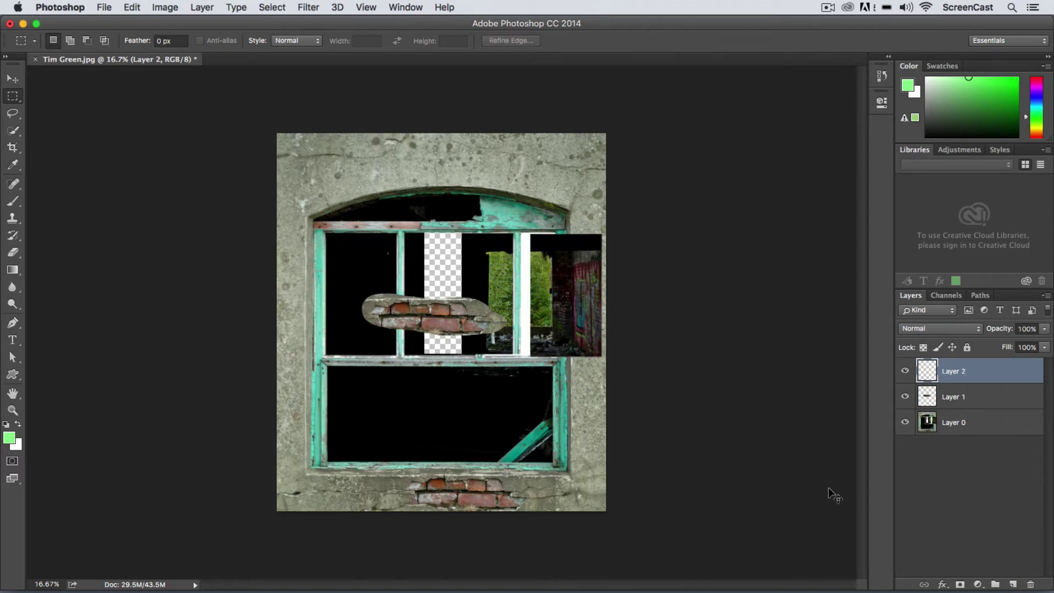
Paste the copied brick patch onto Layer 2 and move it above the first patch
key("super+v")
key("v")
left_click_drag(450, 318, 464, 253)
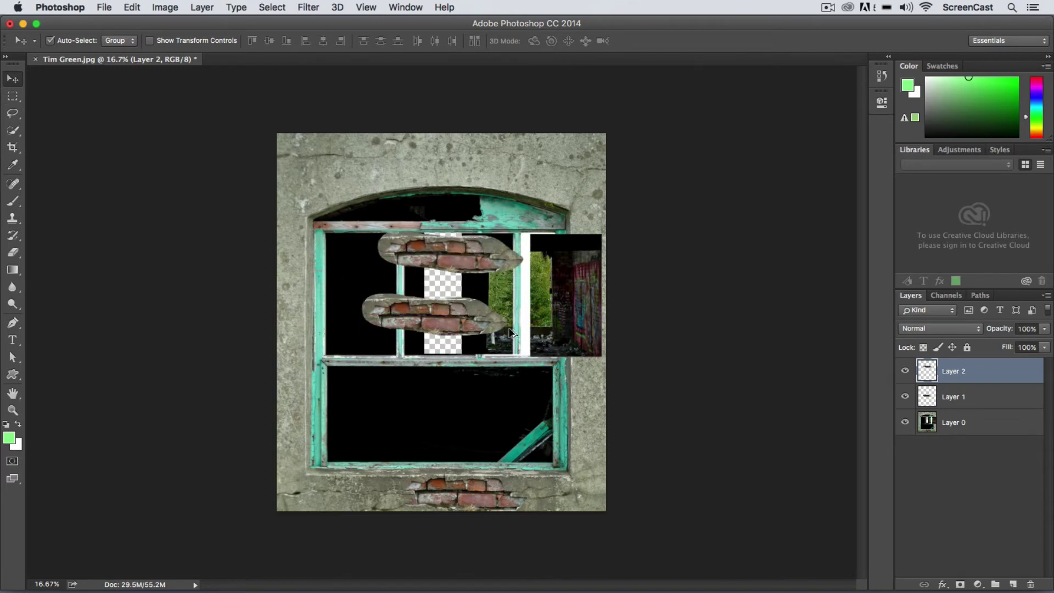
Step back through the move, paste and deselect to restore the rectangular selection around the brick patch
key("super+alt+z")
key("super+alt+z")
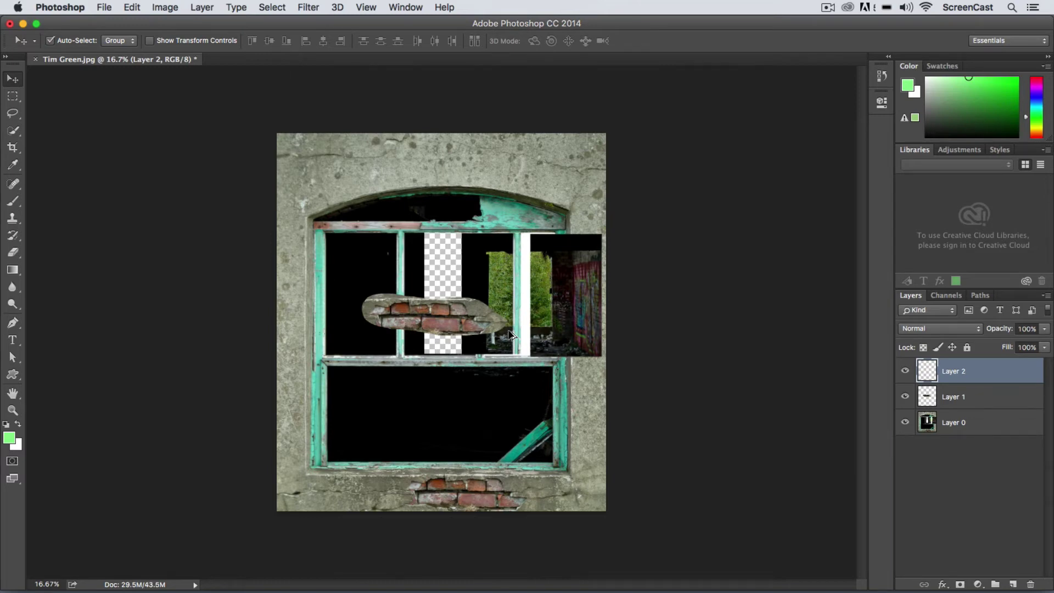
key("super+alt+z")
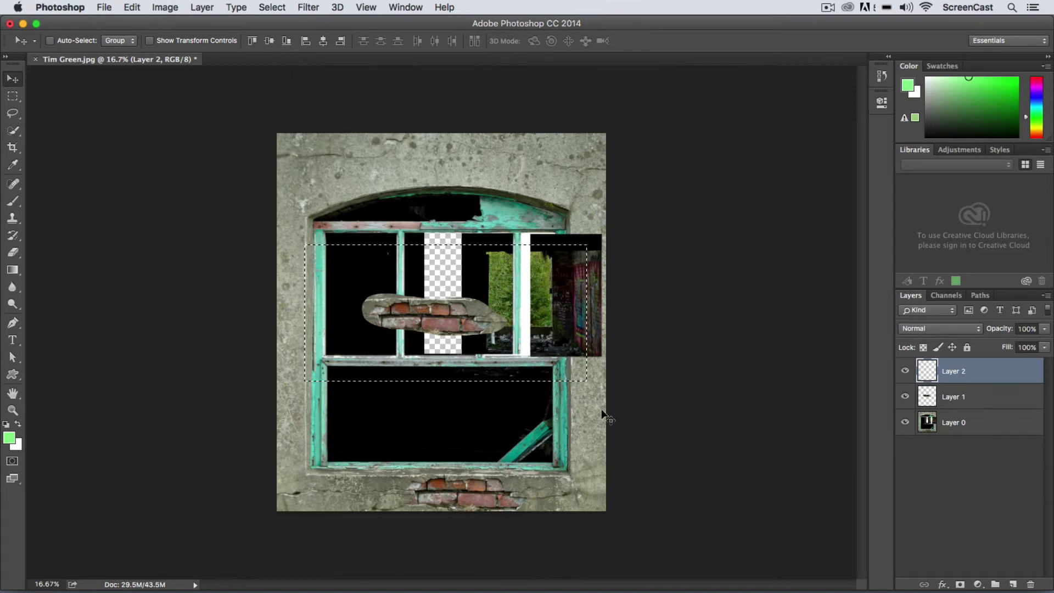
With Layer 1 active, copy the merged content of all visible layers inside the rectangular selection
left_click(966, 396)
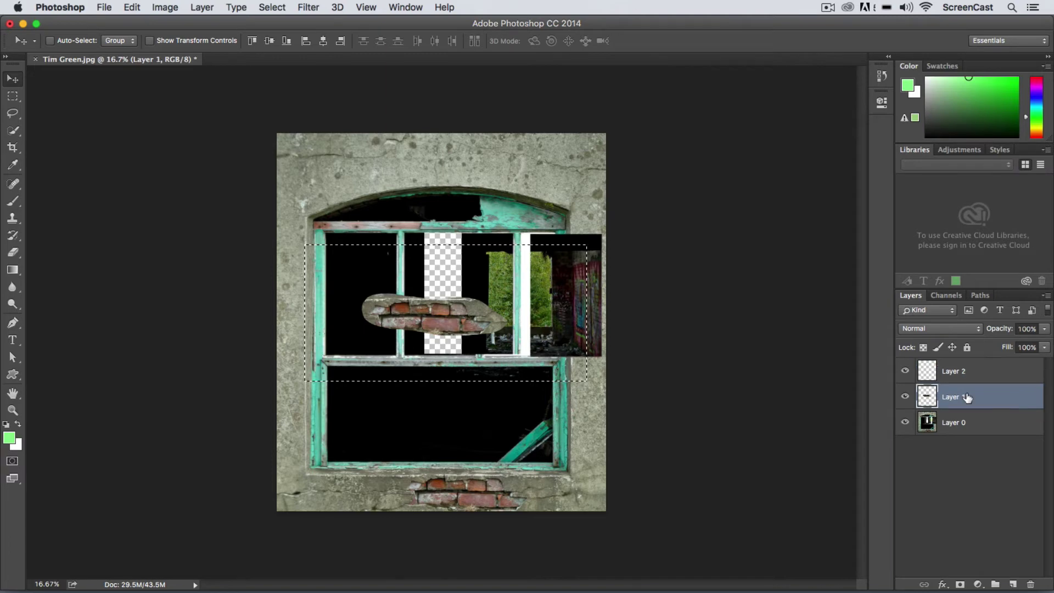
left_click(132, 7)
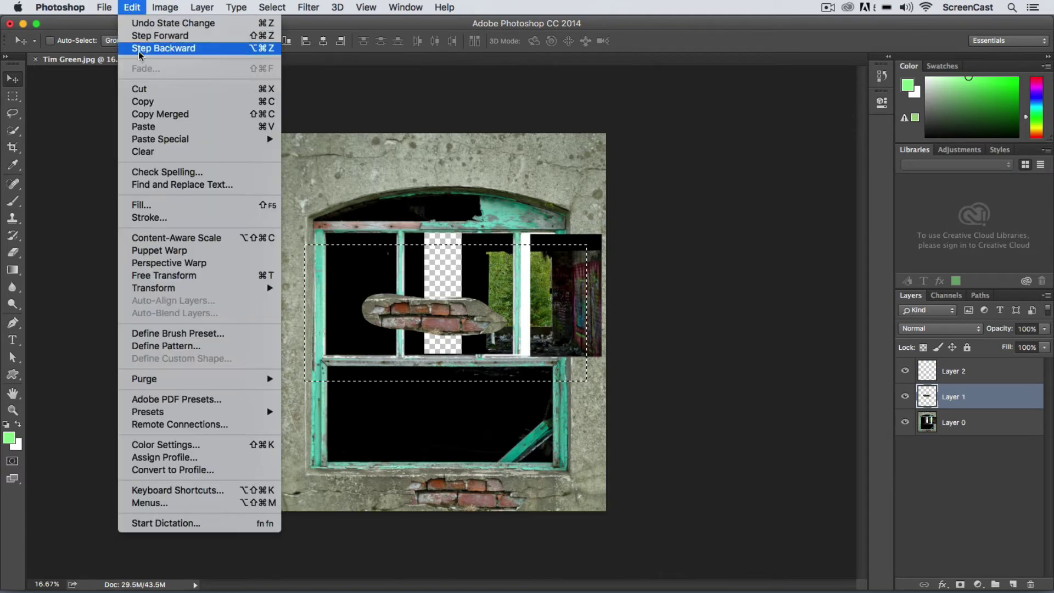
left_click(188, 114)
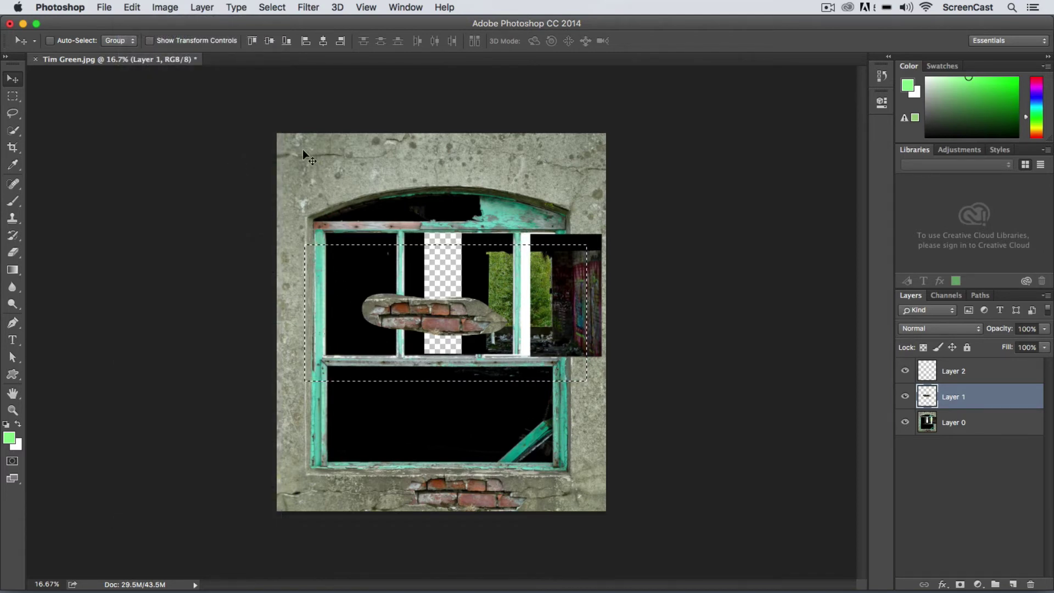
left_click(137, 5)
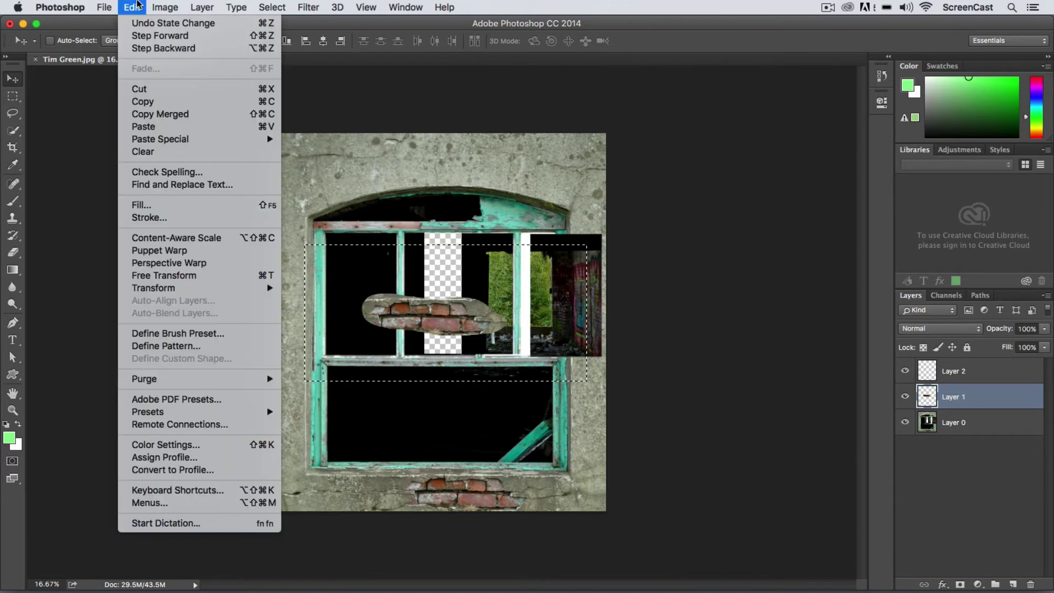
left_click(199, 102)
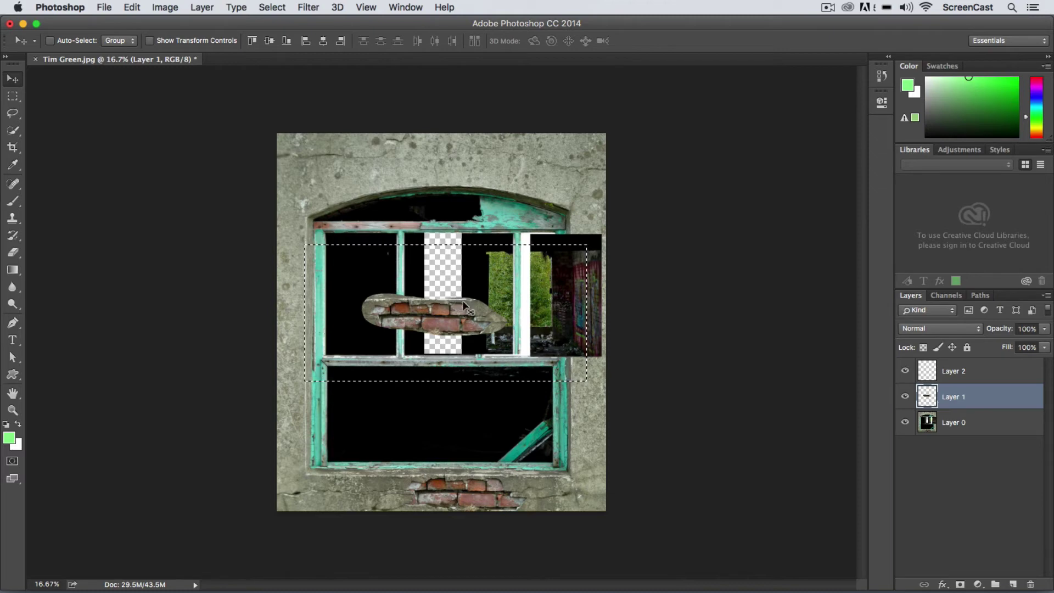
Paste the merged copy onto a new layer above Layer 1, without an active selection, and move it up and right
left_click(1014, 586)
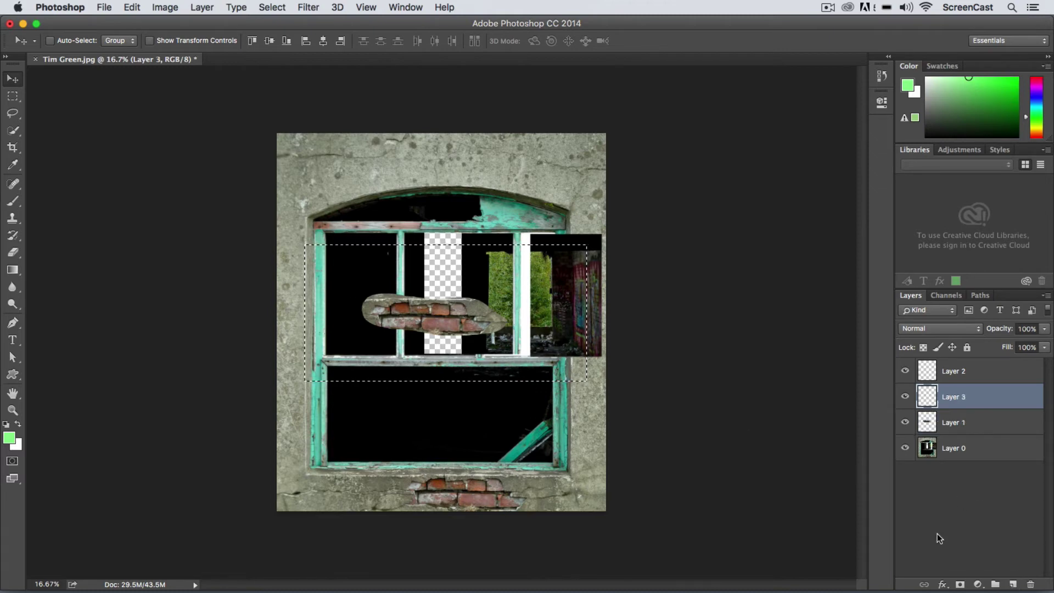
key("super+d")
key("super+v")
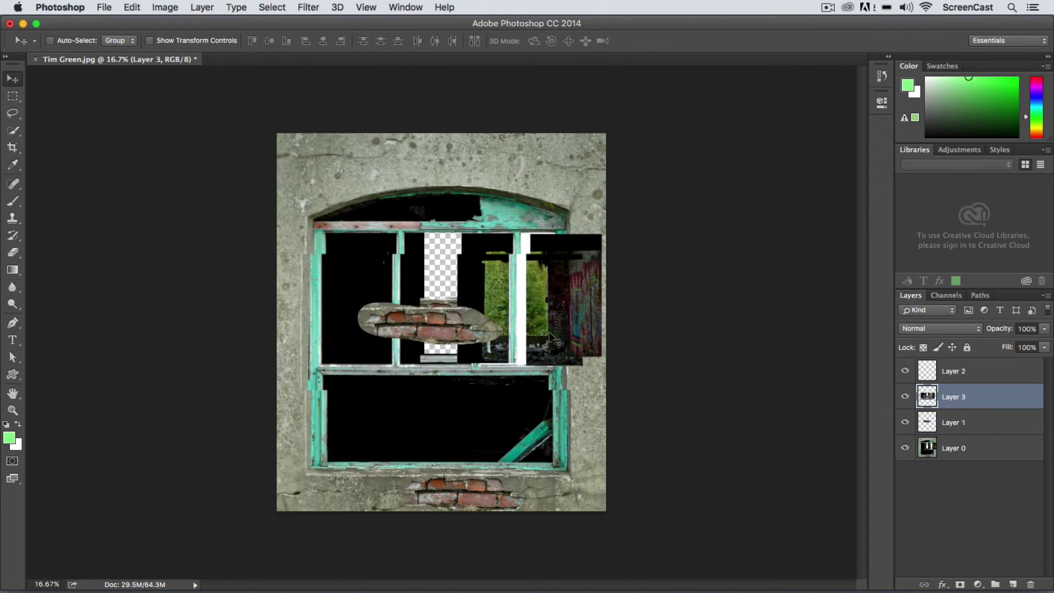
left_click_drag(522, 324, 522, 281)
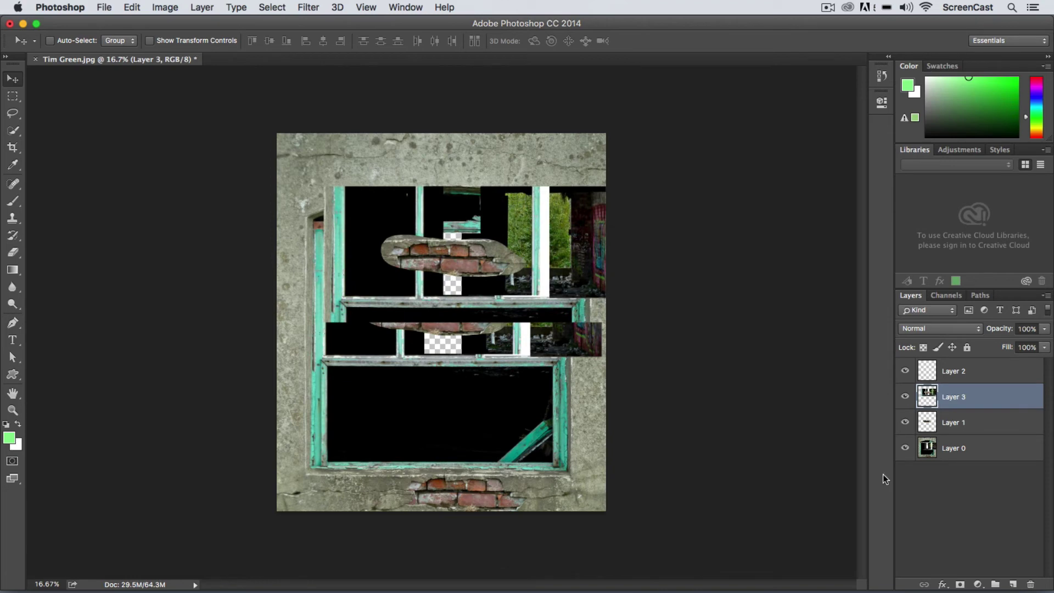
left_click(126, 7)
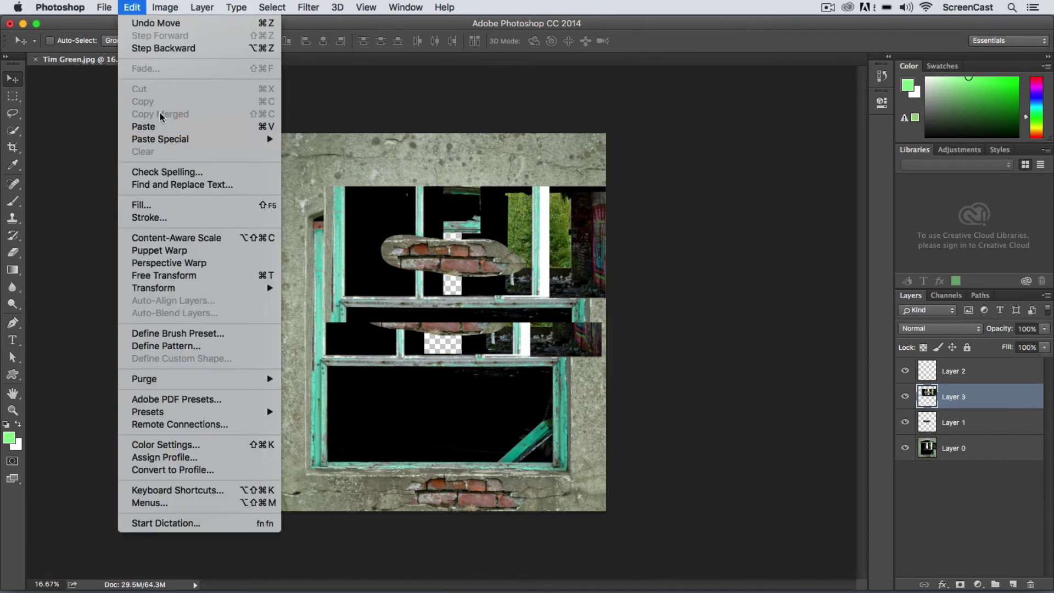
Delete Layer 3 with the merged copy and the empty Layer 2
left_click(132, 5)
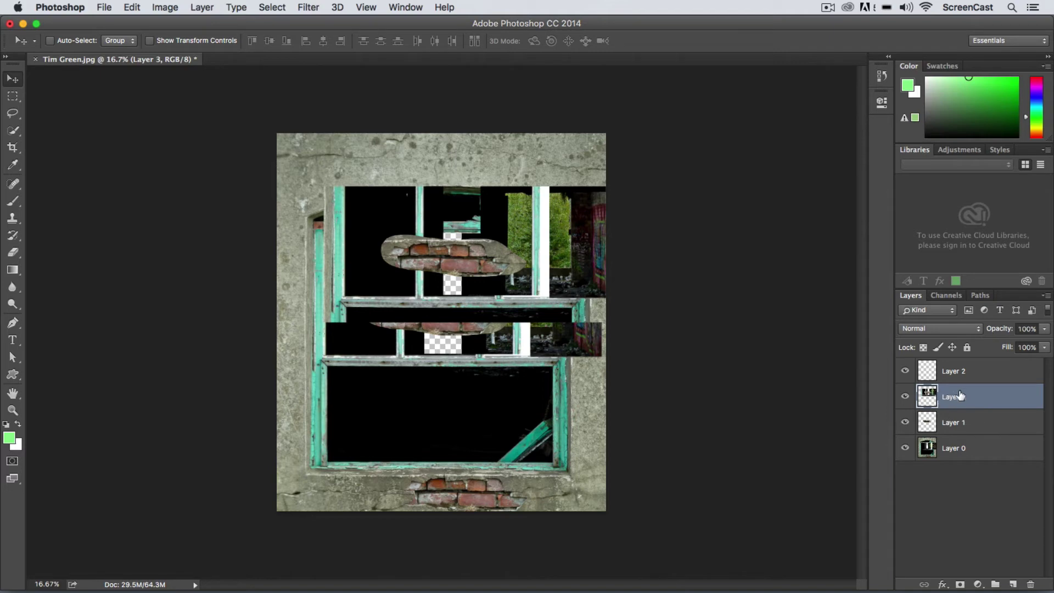
left_click(1030, 583)
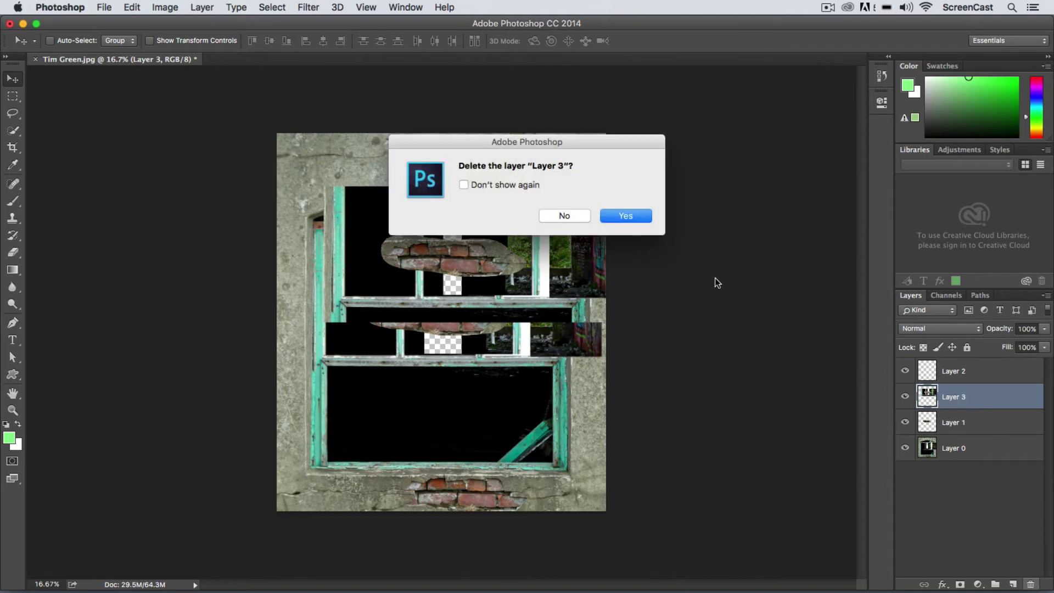
left_click(641, 216)
left_click(974, 366)
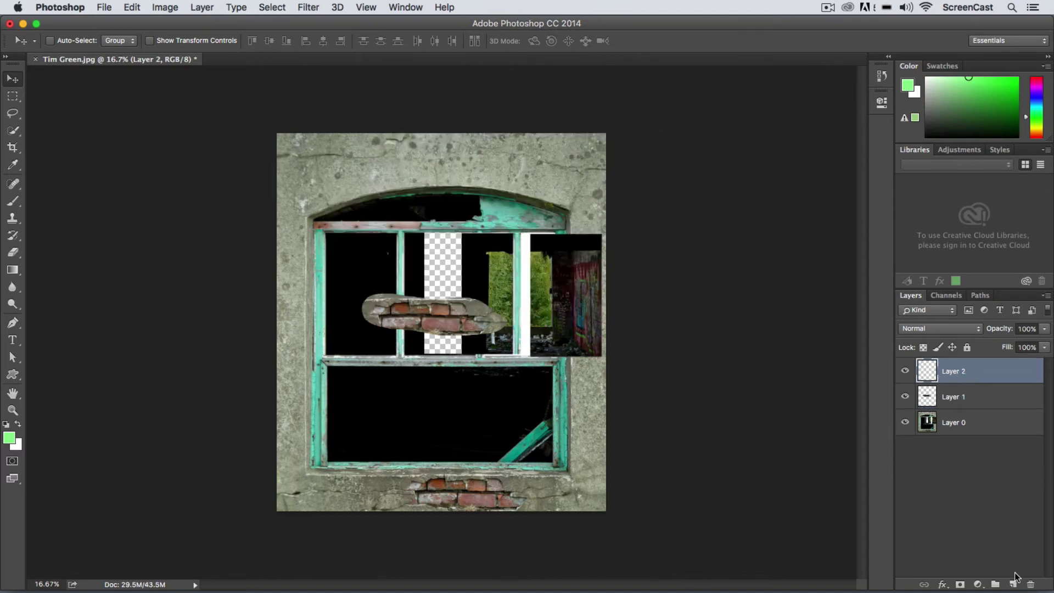
left_click(1030, 584)
left_click(626, 215)
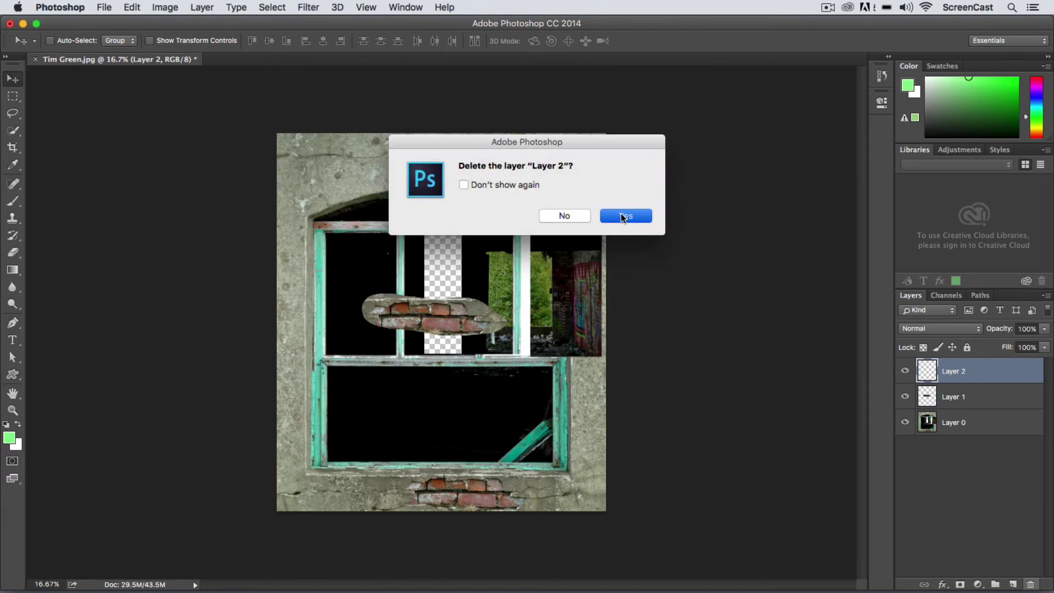
Move the brick patch on Layer 1 so it hangs partly off the canvas beside the window's upper right corner
left_click_drag(447, 317, 396, 245)
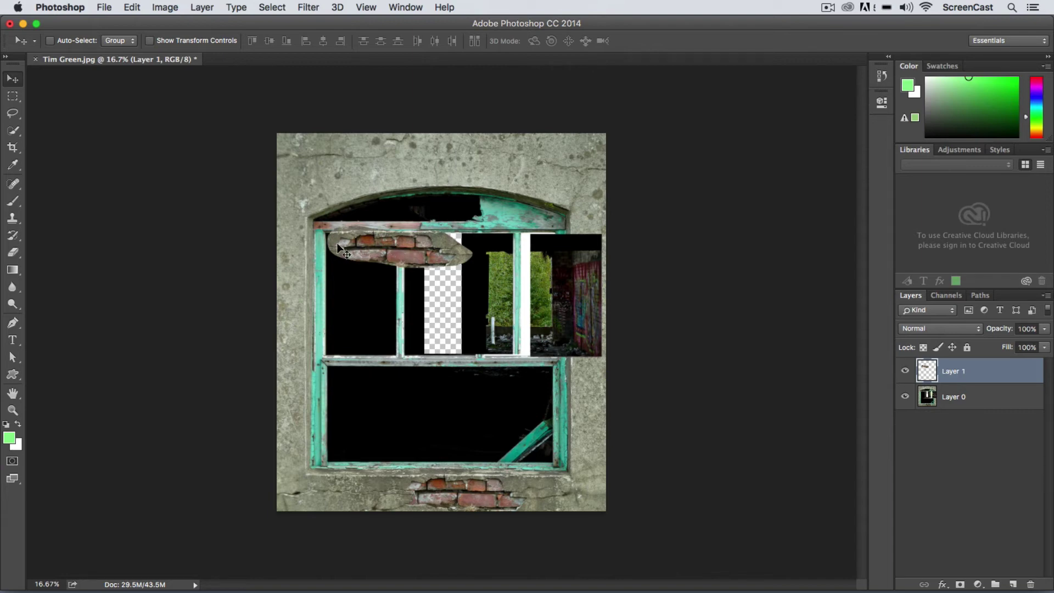
left_click_drag(338, 246, 555, 222)
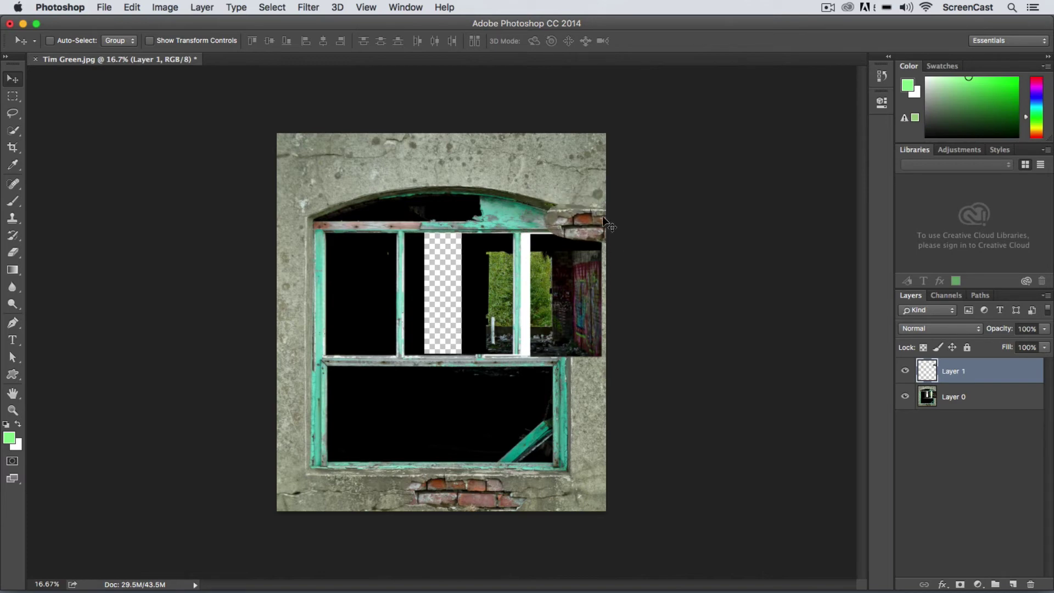
mouse_move(596, 229)
left_mouse_down()
mouse_move(565, 253)
mouse_move(620, 247)
mouse_move(486, 245)
mouse_move(589, 234)
left_mouse_up()
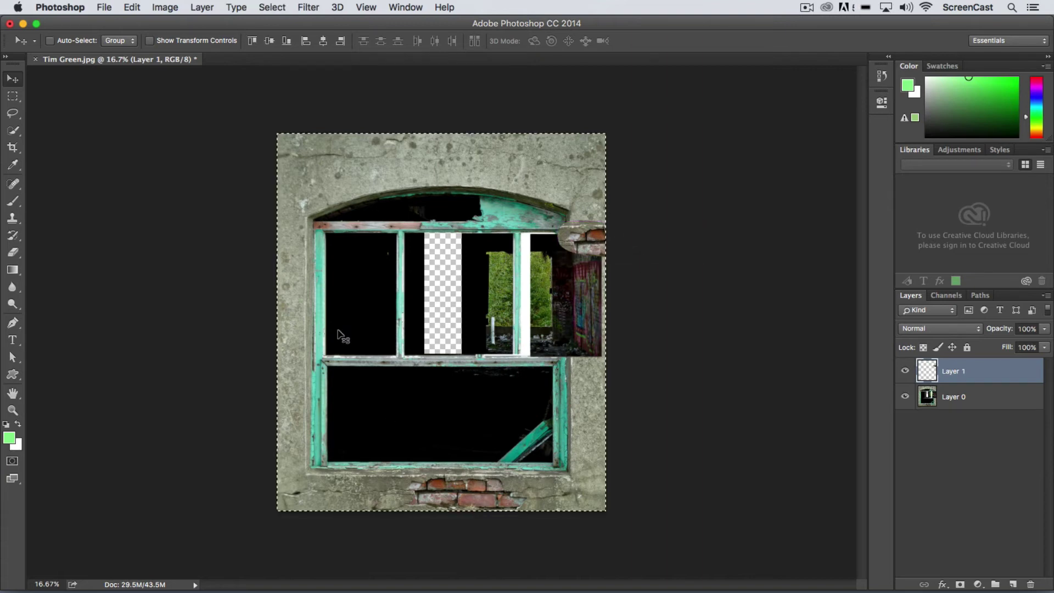
Select the entire canvas and crop the image to that selection to trim off the overhanging pixels
key("super+a")
left_click(132, 7)
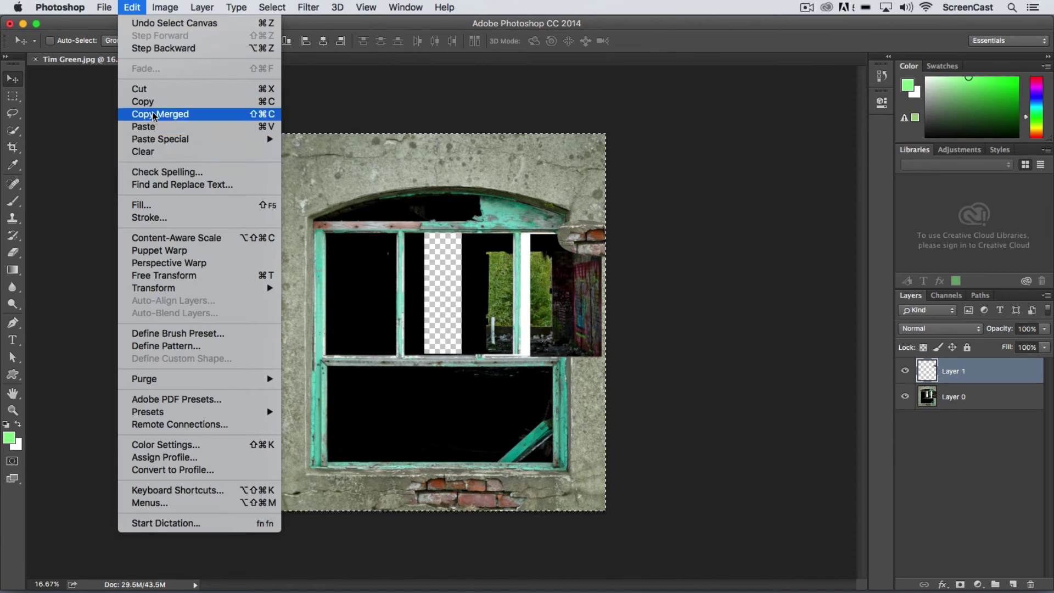
mouse_move(158, 4)
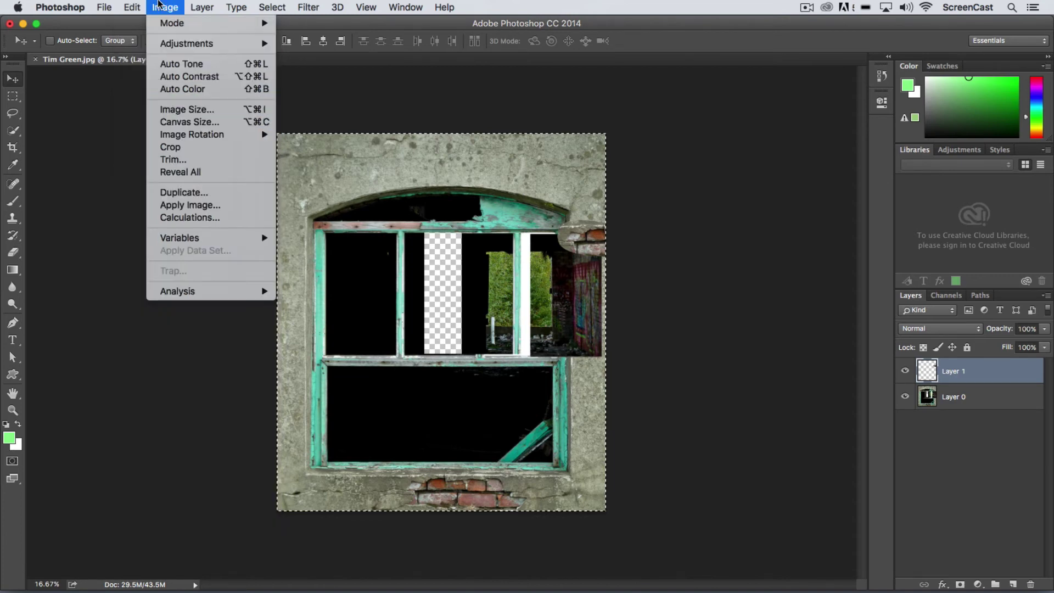
left_click(176, 147)
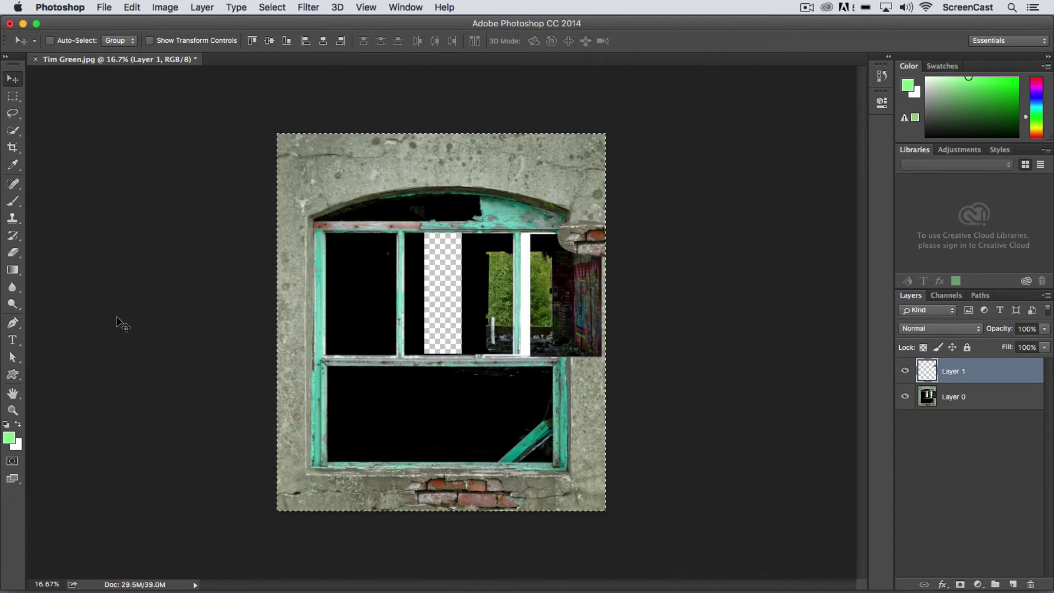
Deselect and move the trimmed brick patch onto the wall above the window arch
key("super+d")
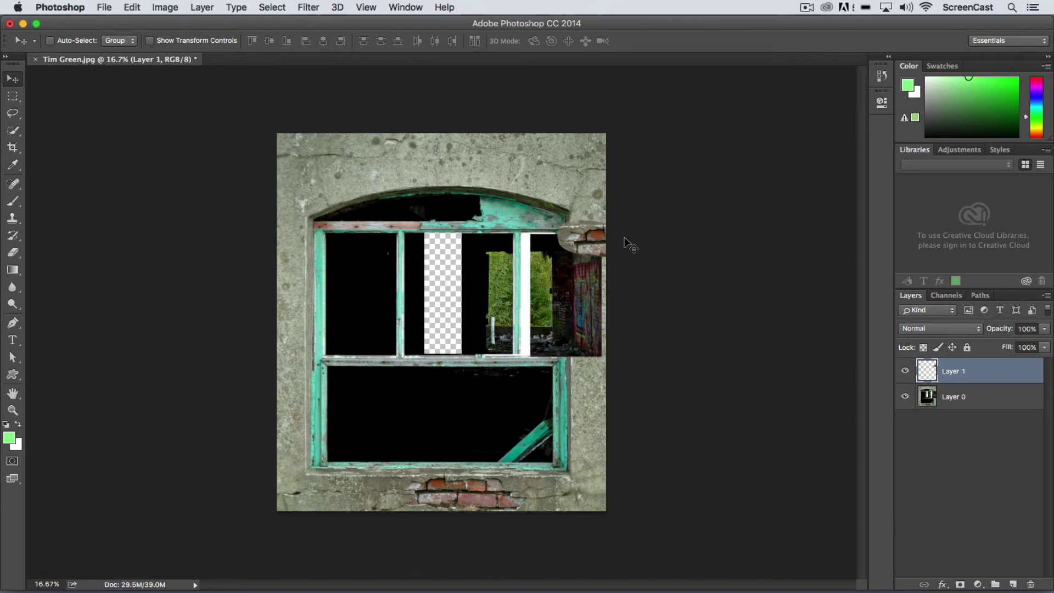
left_click_drag(587, 236, 448, 167)
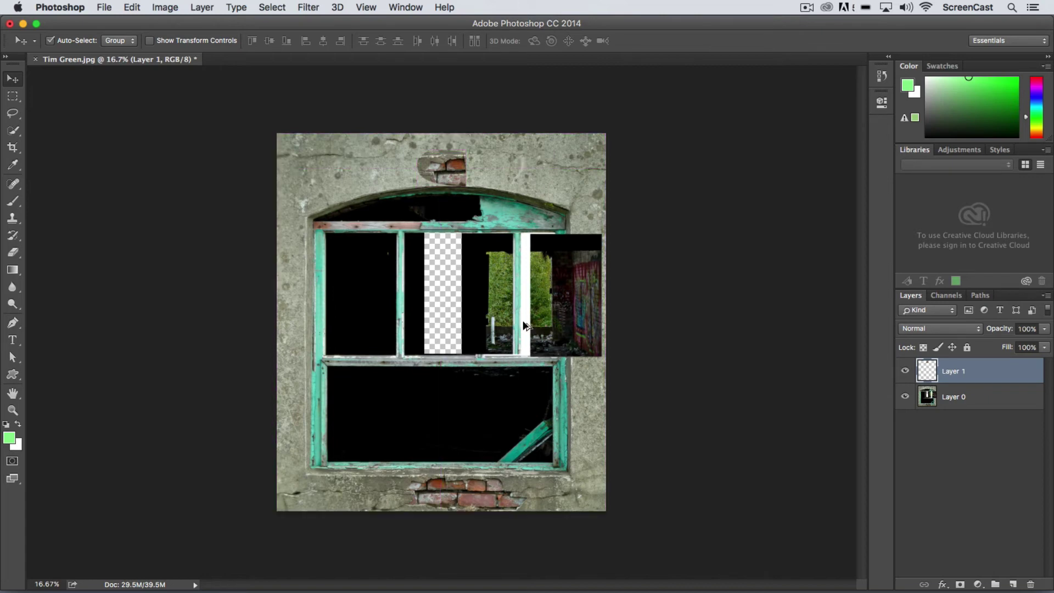
Step back through the patch move, deselection, crop and canvas selection
key("super+z")
key("super+a")
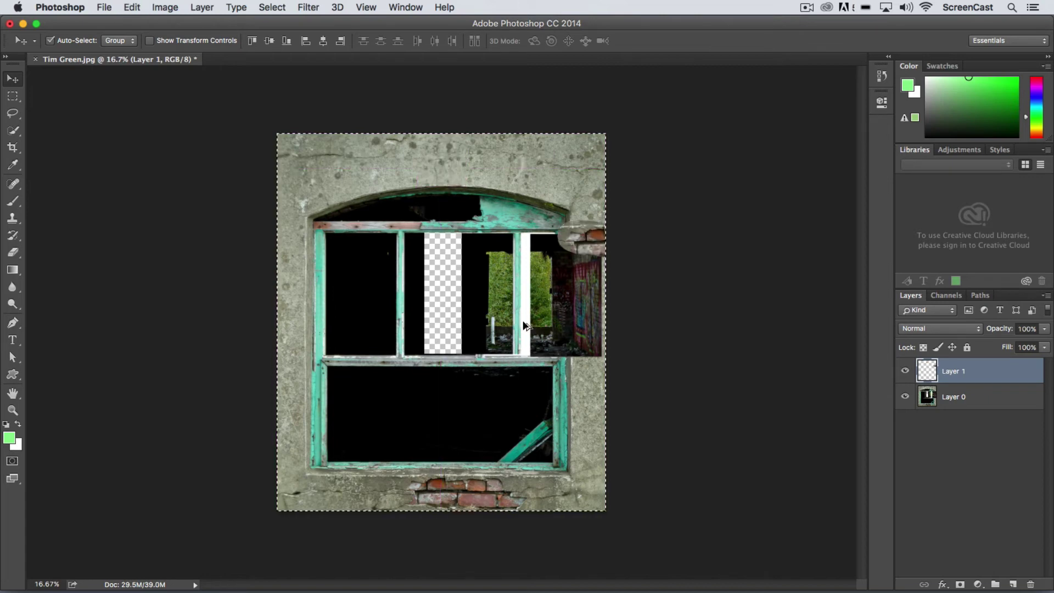
key("super+c")
key("super+d")
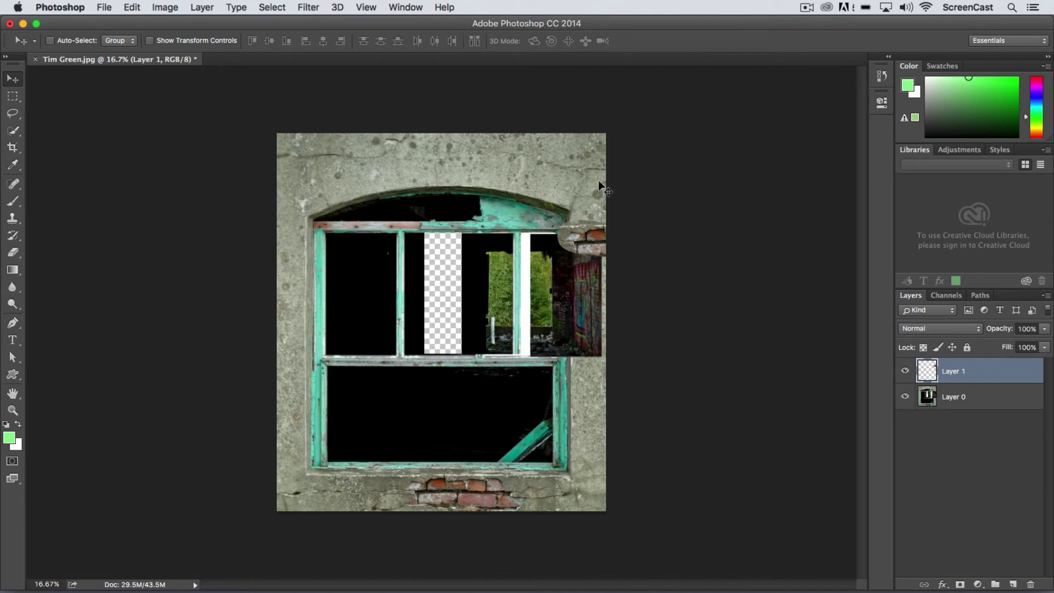
Shift the overhanging brick patch slightly up and enlarge the canvas with Reveal All
left_click_drag(589, 237, 617, 225)
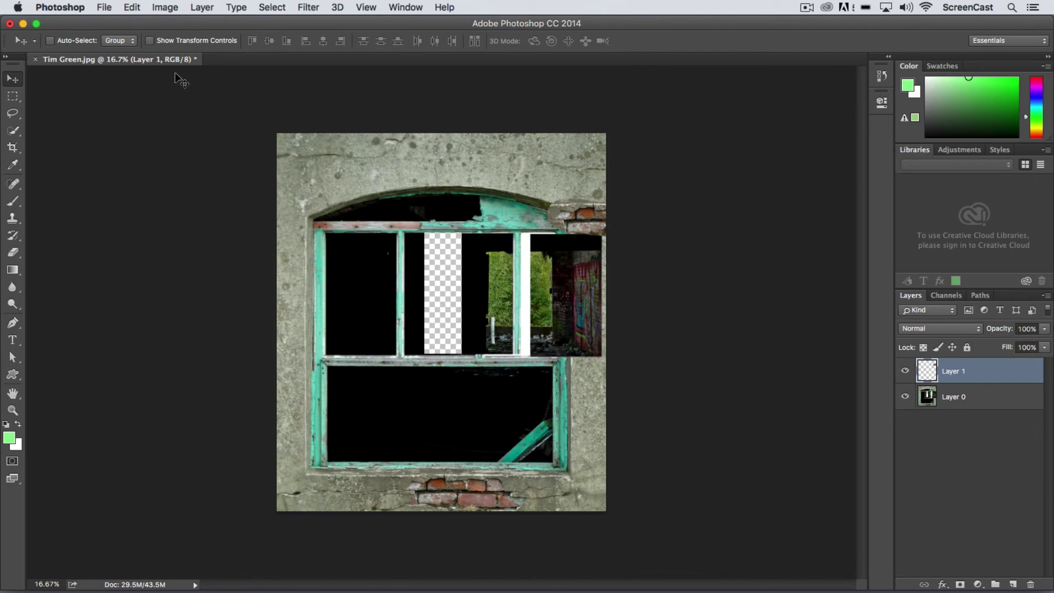
left_click(168, 8)
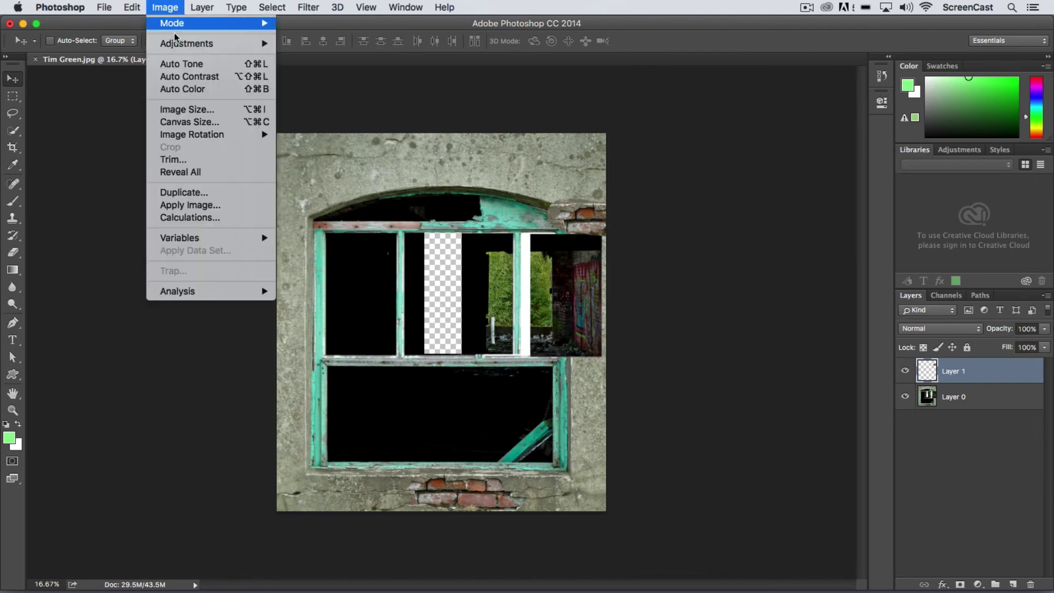
left_click(197, 173)
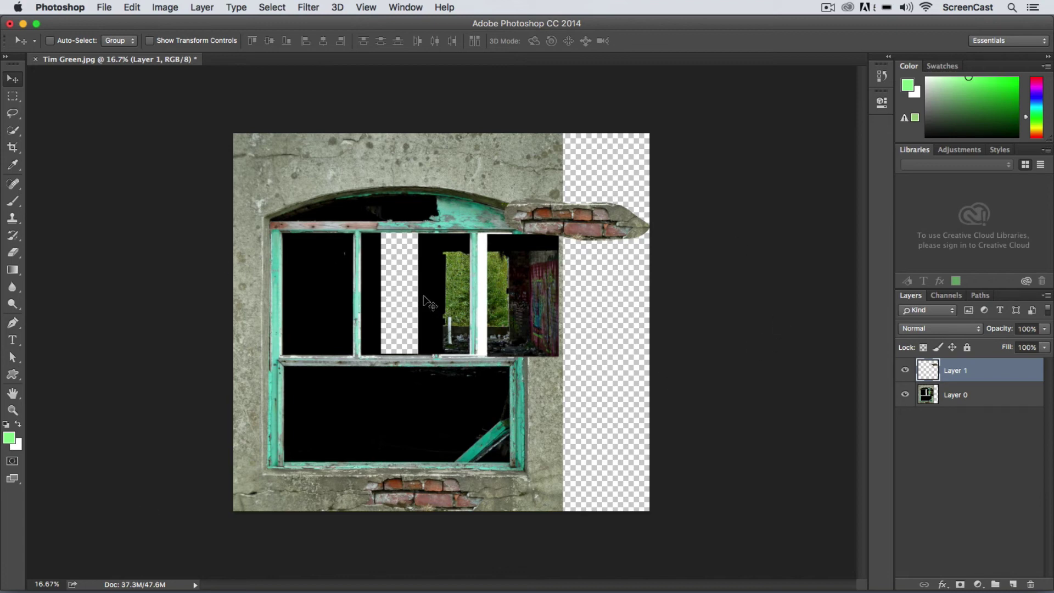
Revert the window photo to its last saved version
left_click(106, 7)
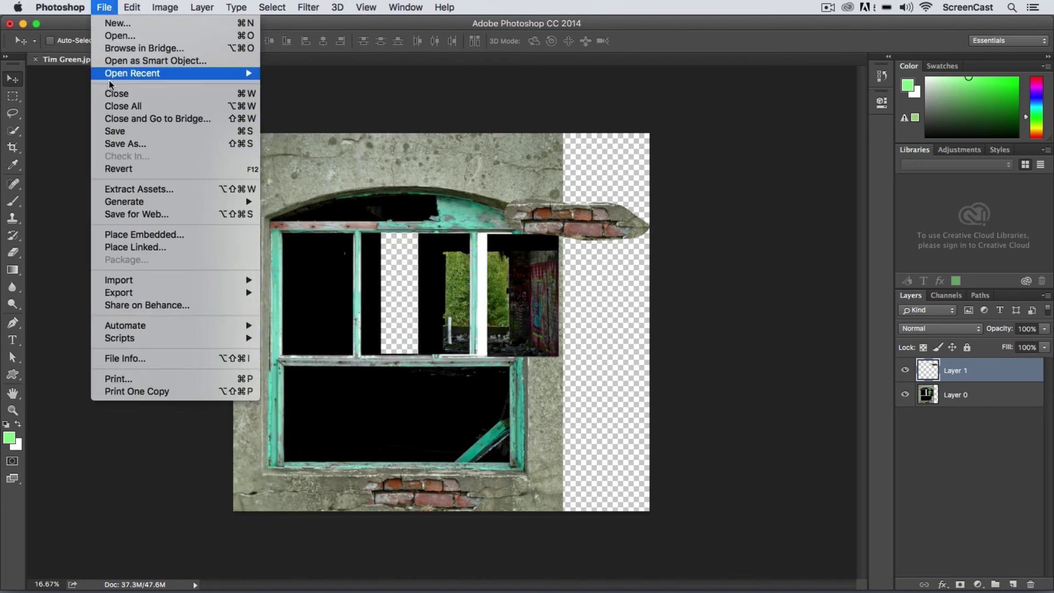
left_click(123, 172)
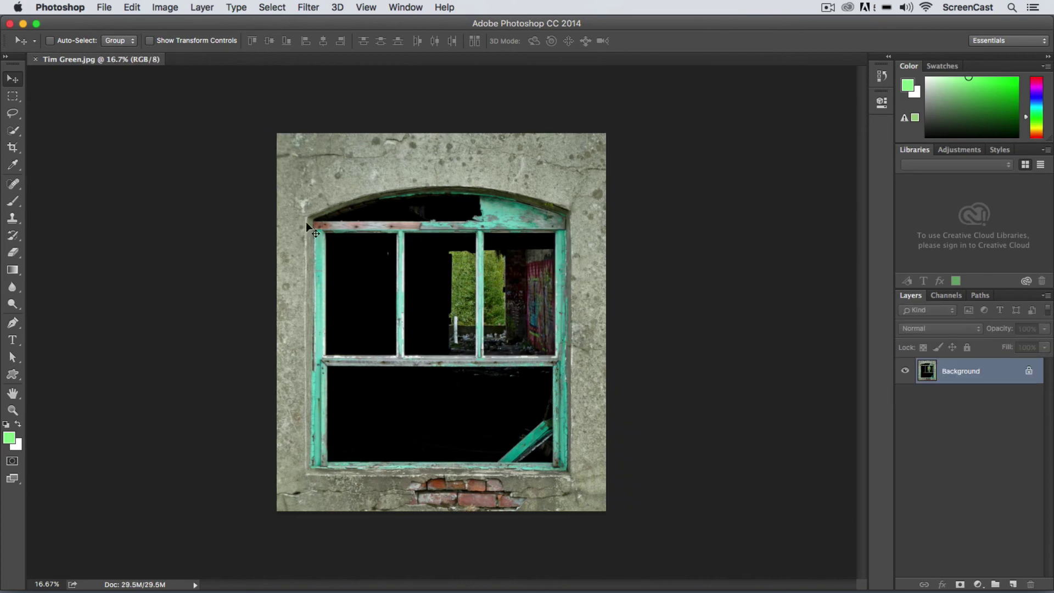
Open the sunset city skyline JPEG from the Stock Images folder on the Desktop
left_click(105, 8)
left_click(126, 32)
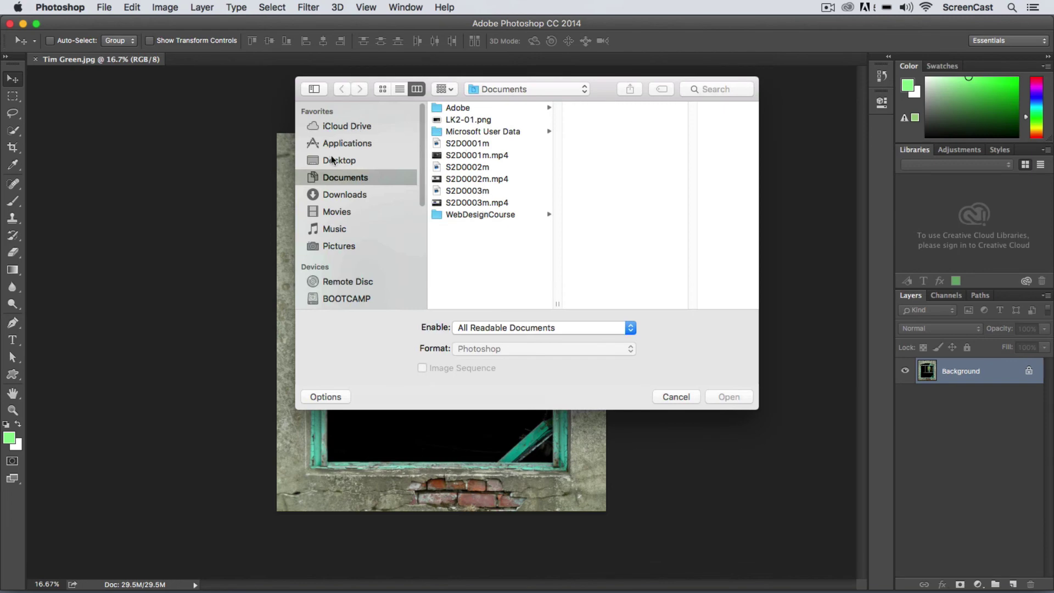
left_click(332, 160)
left_click(491, 108)
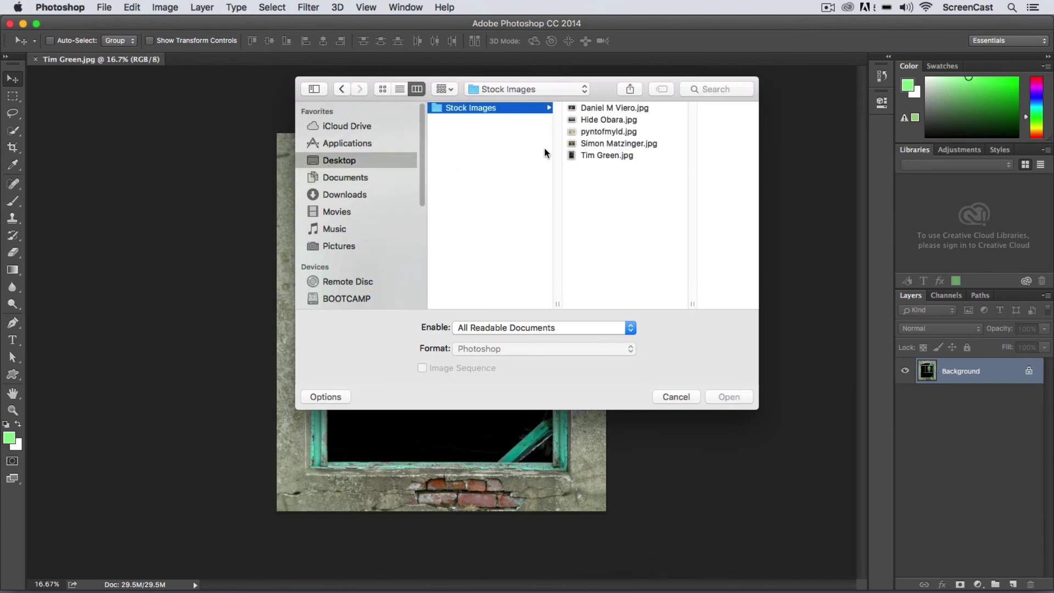
left_click(604, 153)
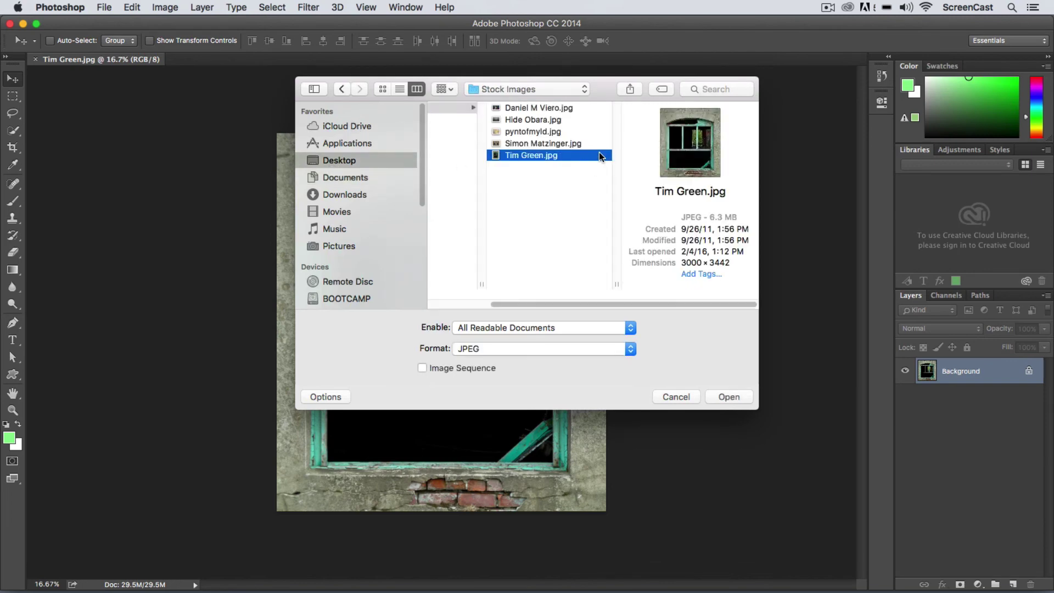
key("Up")
key("Up")
key("Up")
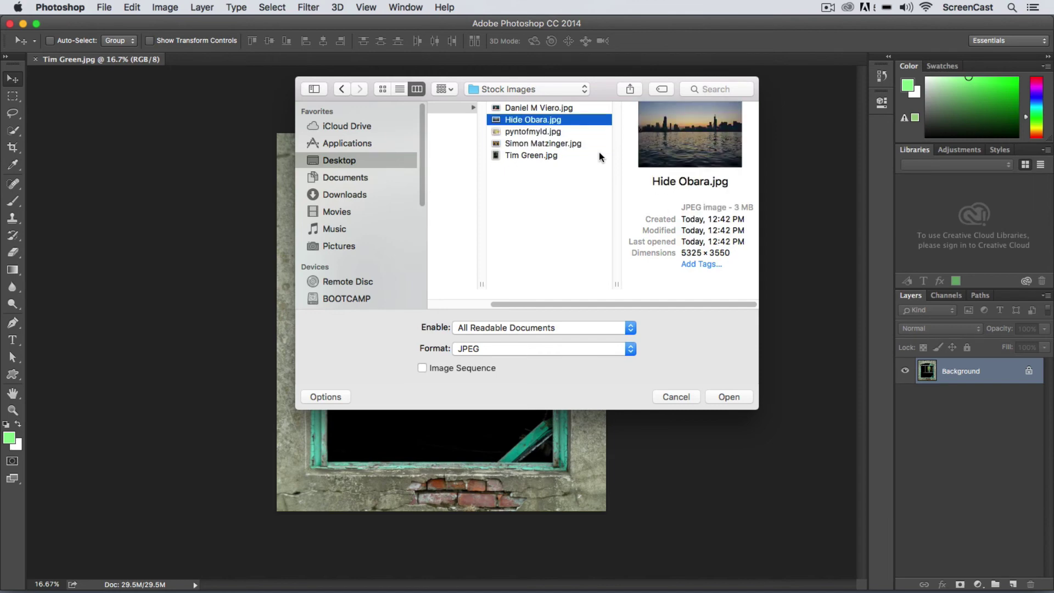
left_click(732, 395)
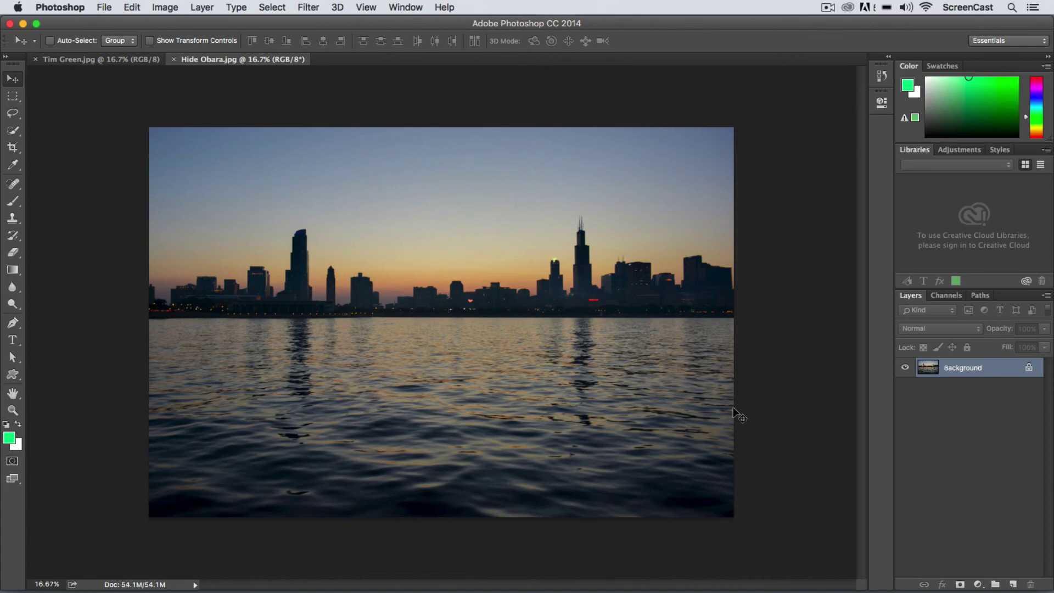
In the window photo, select all the window openings, including the arch and the bottom pane, with the Quick Selection tool
left_click(105, 59)
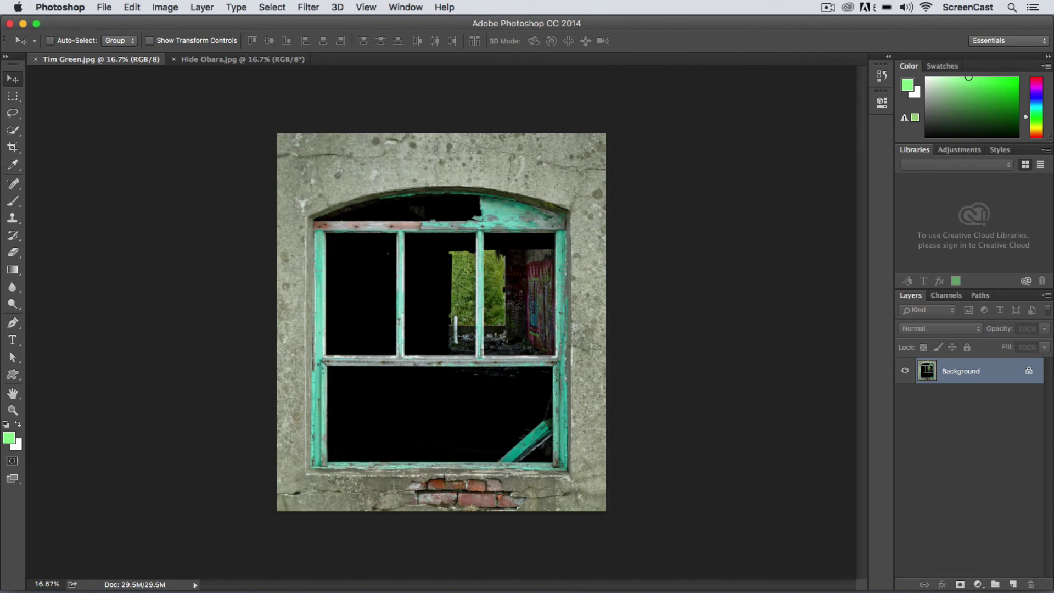
left_click(12, 134)
left_click(12, 134)
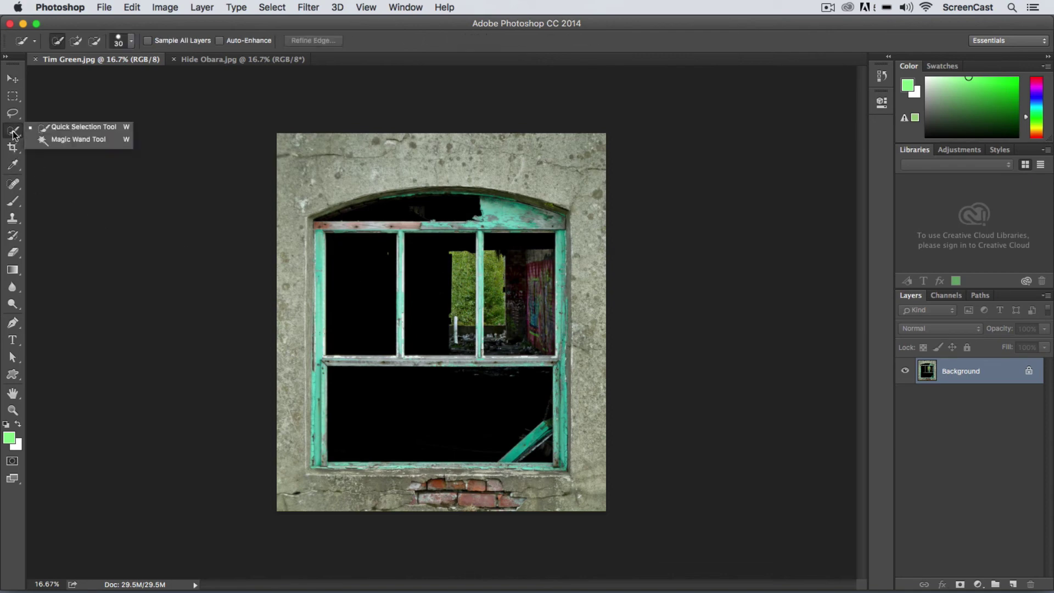
left_click(66, 131)
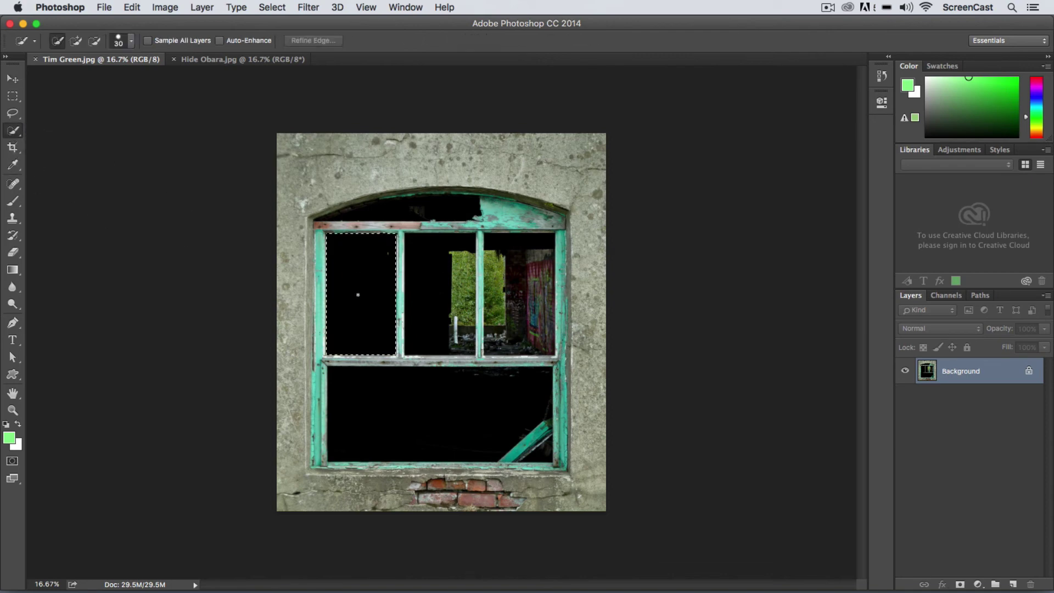
left_click_drag(358, 295, 358, 296)
left_click(434, 298)
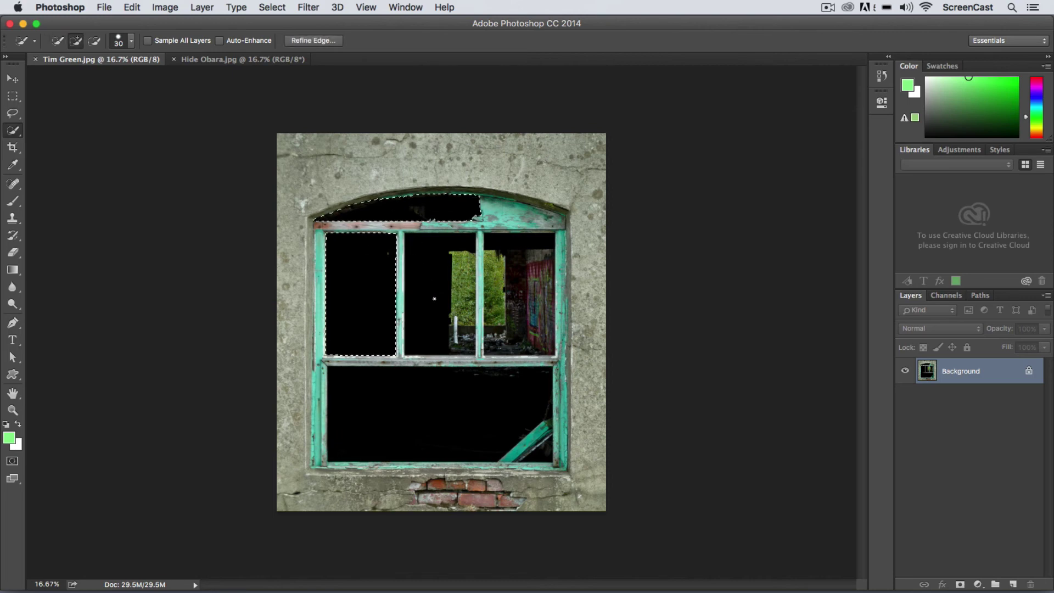
left_click(438, 417)
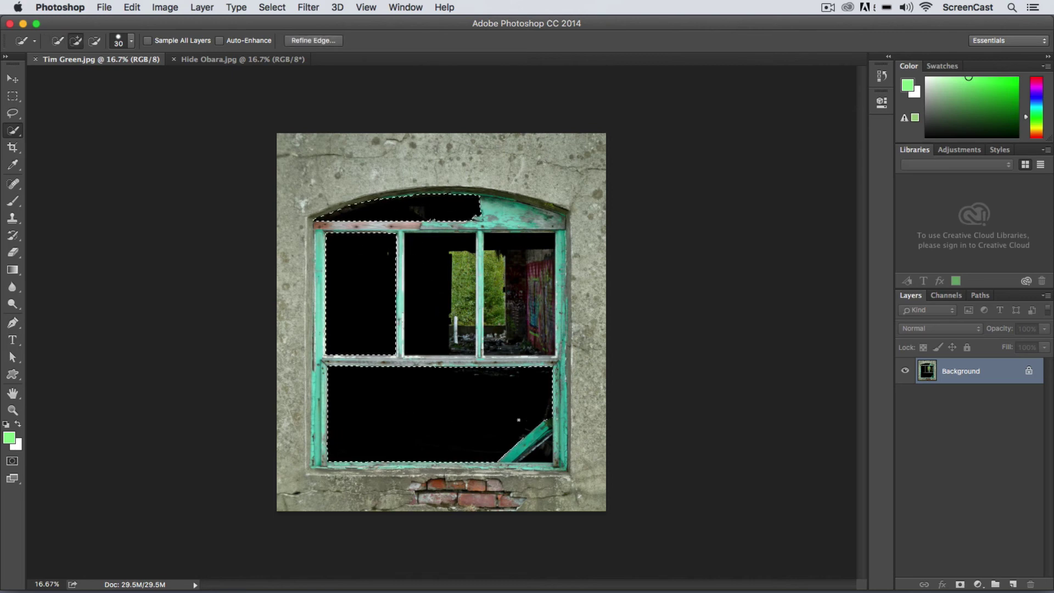
left_click(438, 290)
left_click(517, 277)
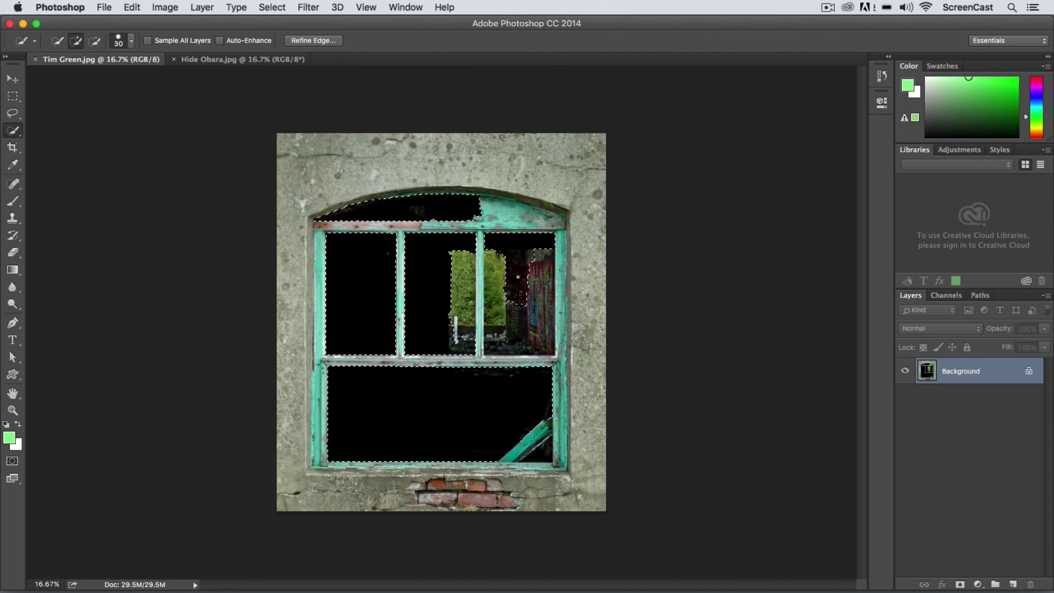
left_click(511, 339)
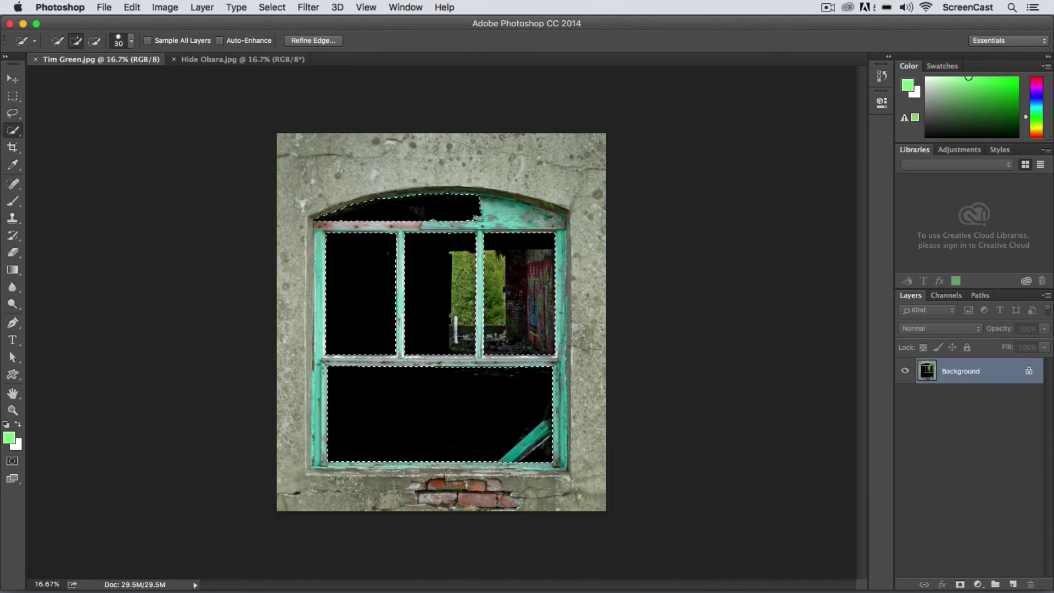
Draw a rectangular marquee around the central skyline and its reflections in the skyline photo, and return to the window photo
left_click(202, 62)
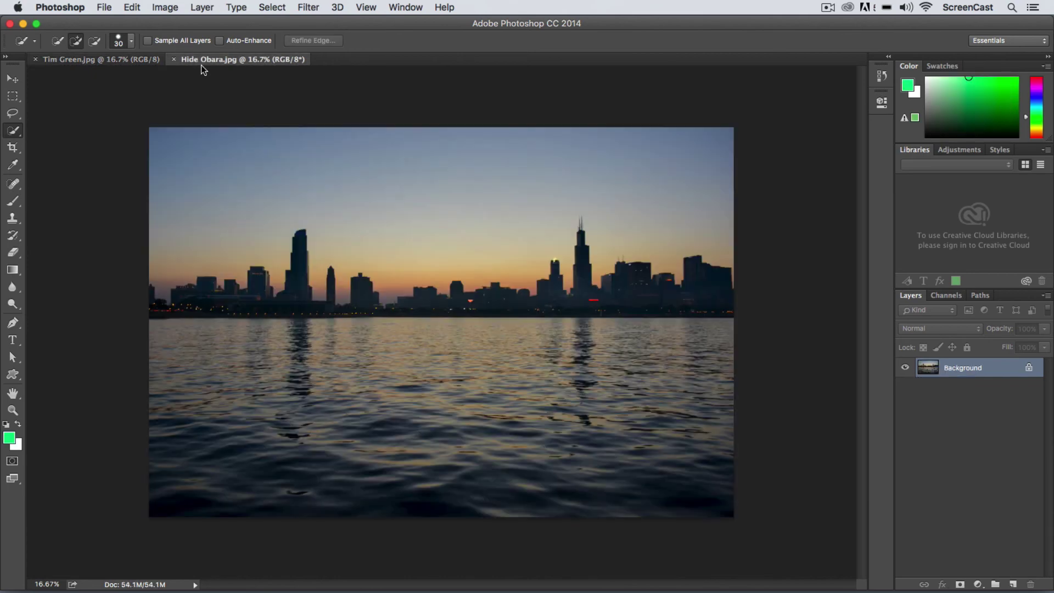
left_click(13, 96)
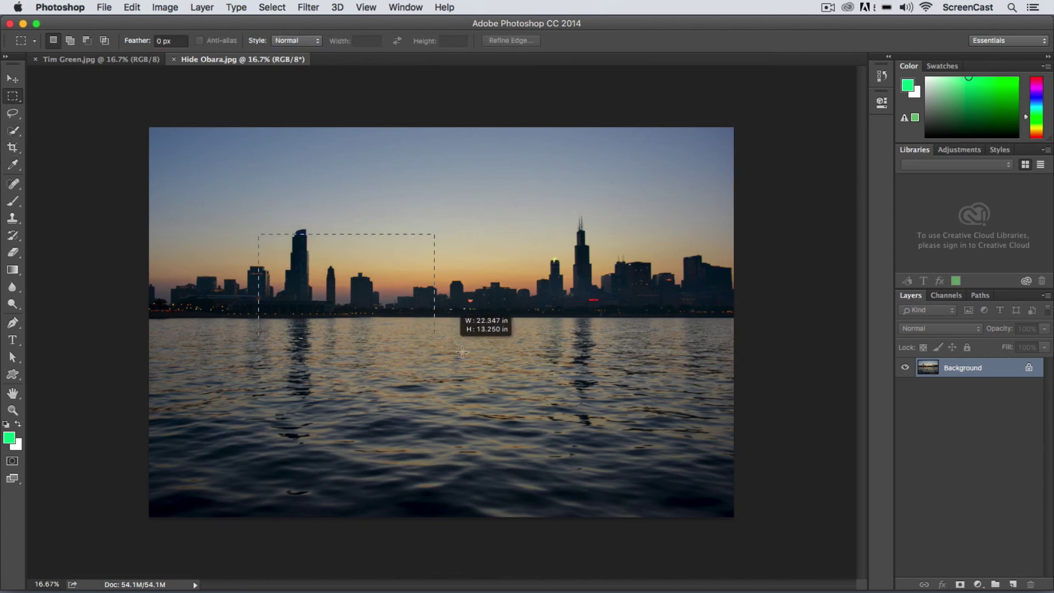
left_click_drag(462, 351, 638, 415)
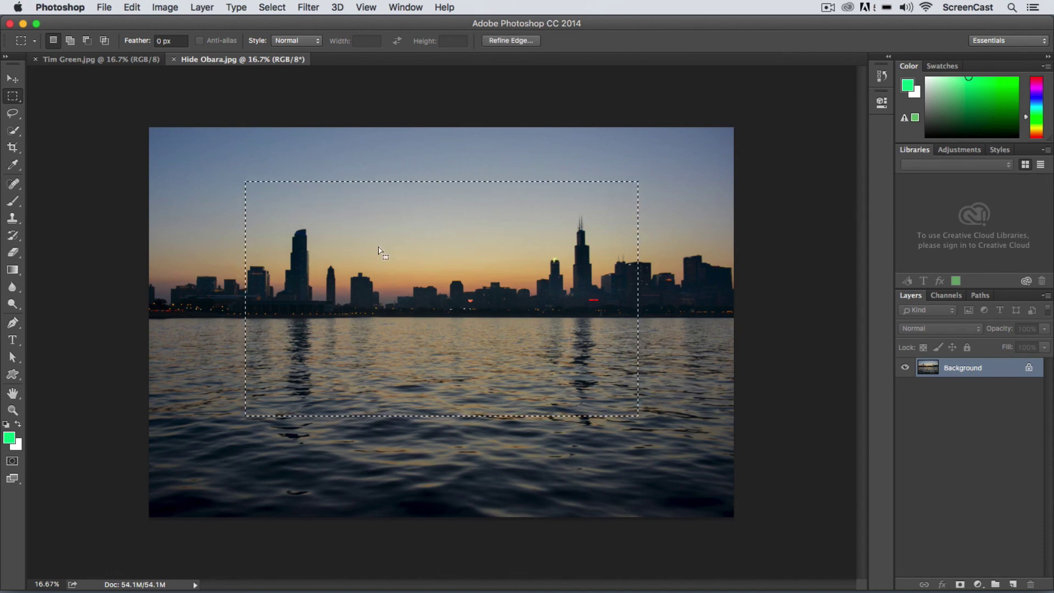
left_click(119, 58)
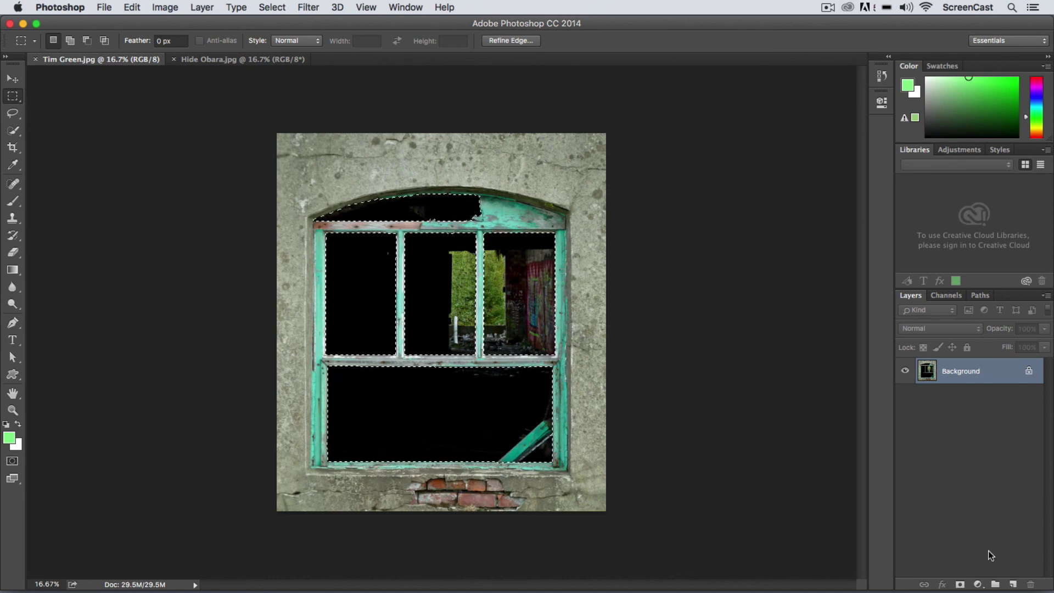
Add a new empty layer above the window photo, try a regular paste of the copied skyline, and undo that paste
left_click(1012, 584)
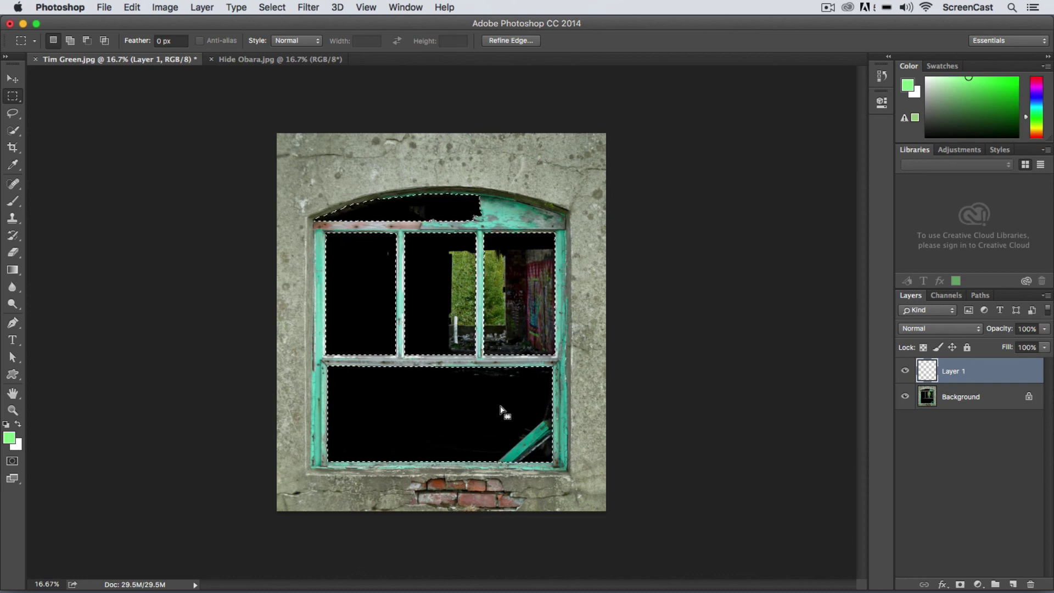
key("super+v")
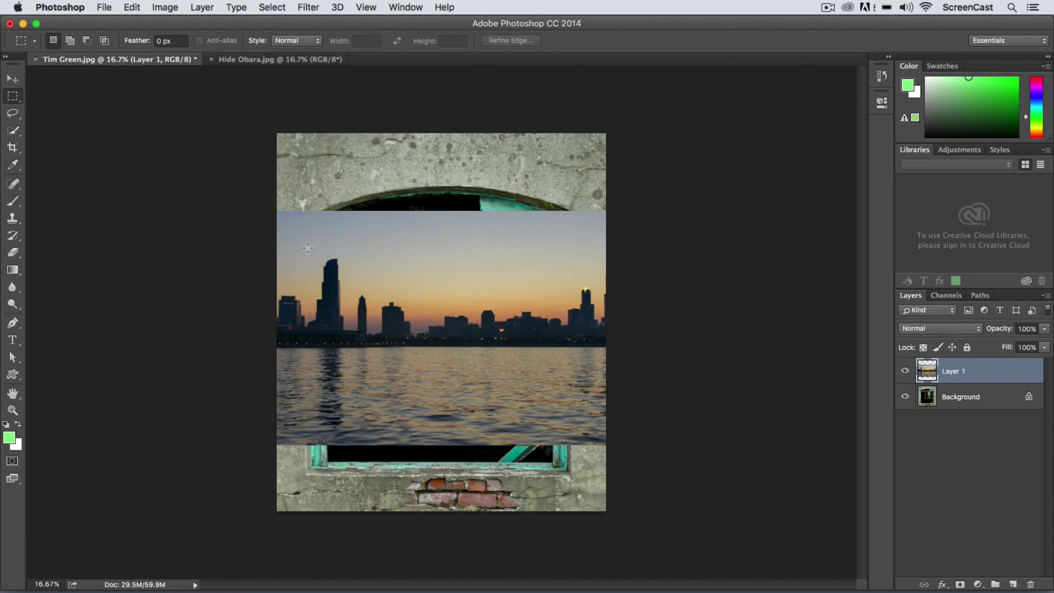
key("super+z")
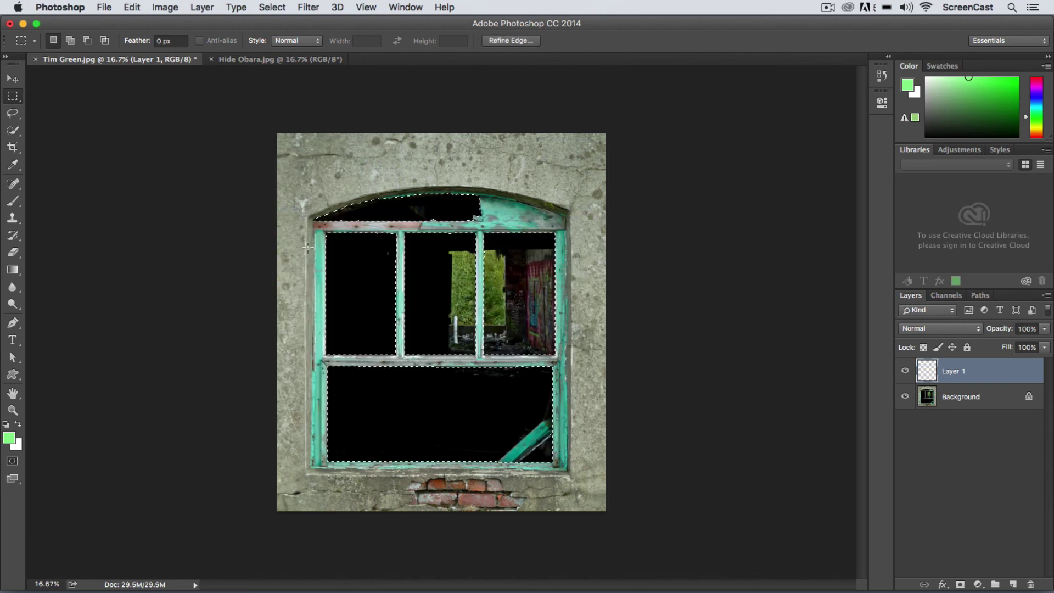
Paste the copied skyline into the selected window openings with Paste Into
left_click(104, 7)
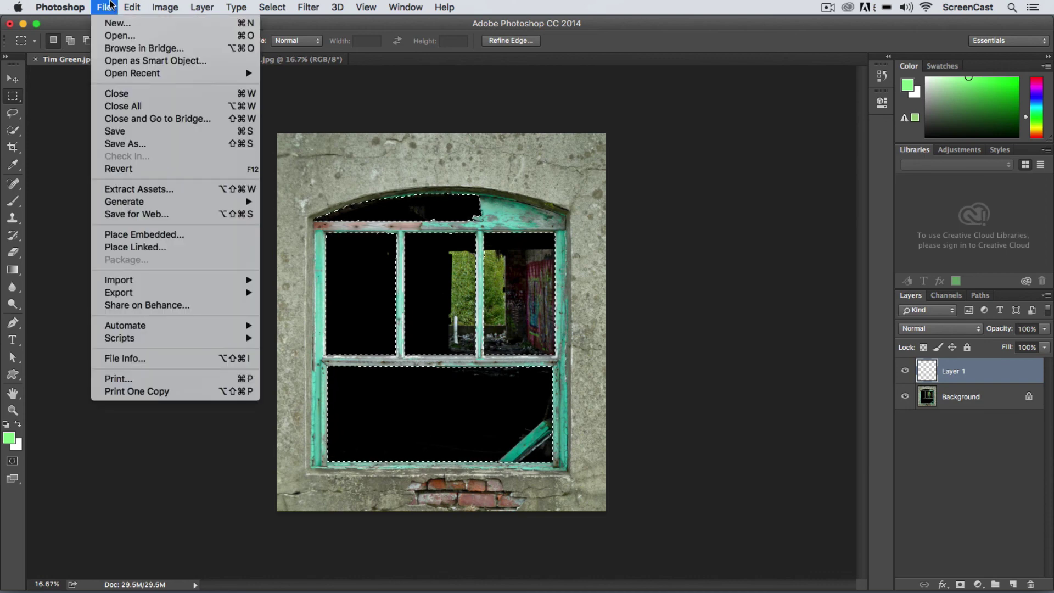
mouse_move(163, 7)
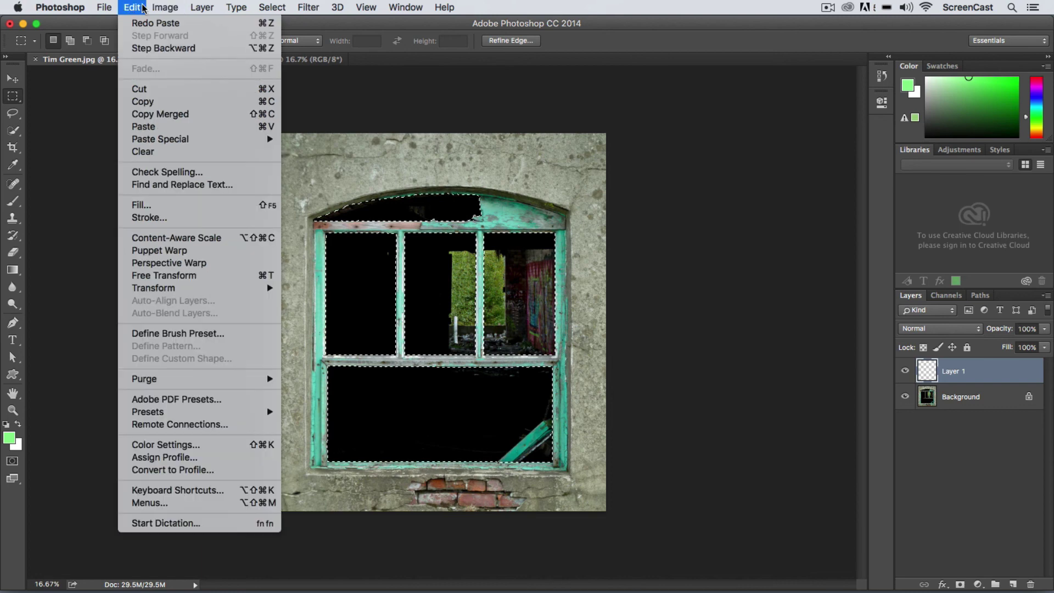
mouse_move(233, 144)
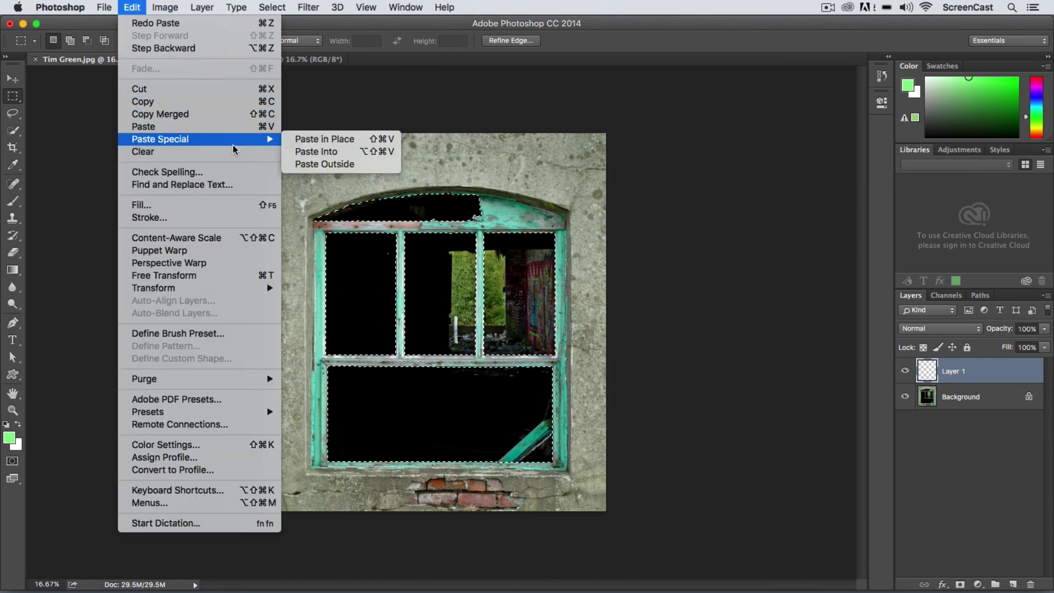
left_click(325, 150)
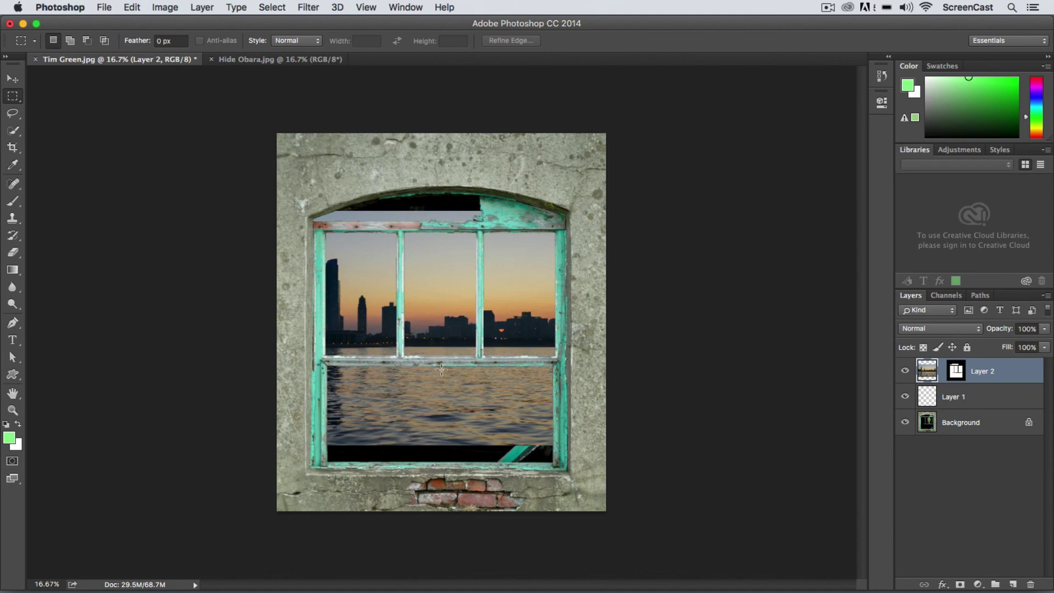
Free-transform the pasted skyline to about 123% in width and height so it fills all the window openings
key("v")
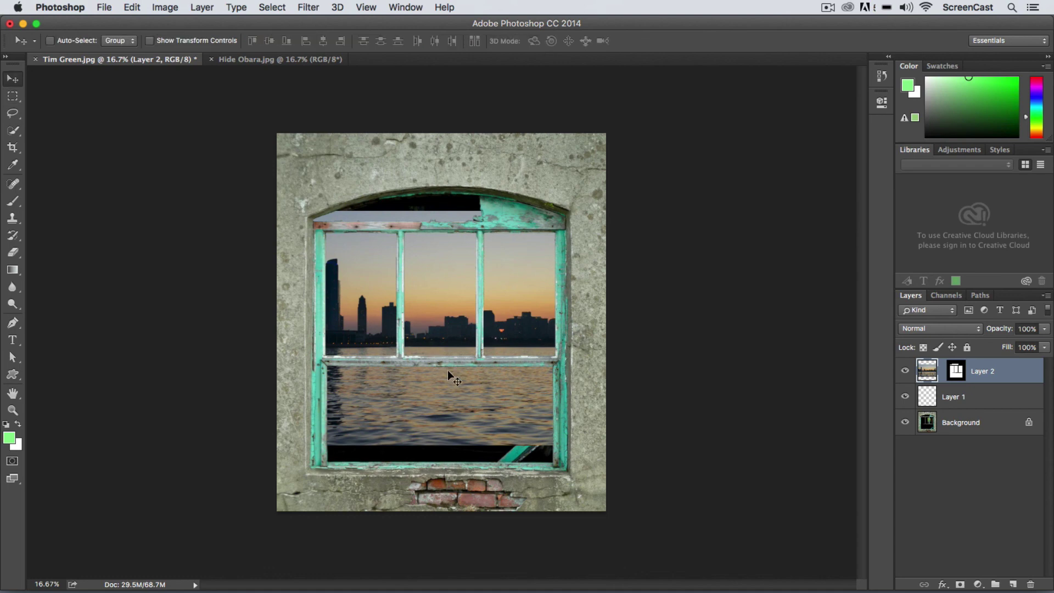
left_click(247, 59)
left_click(92, 58)
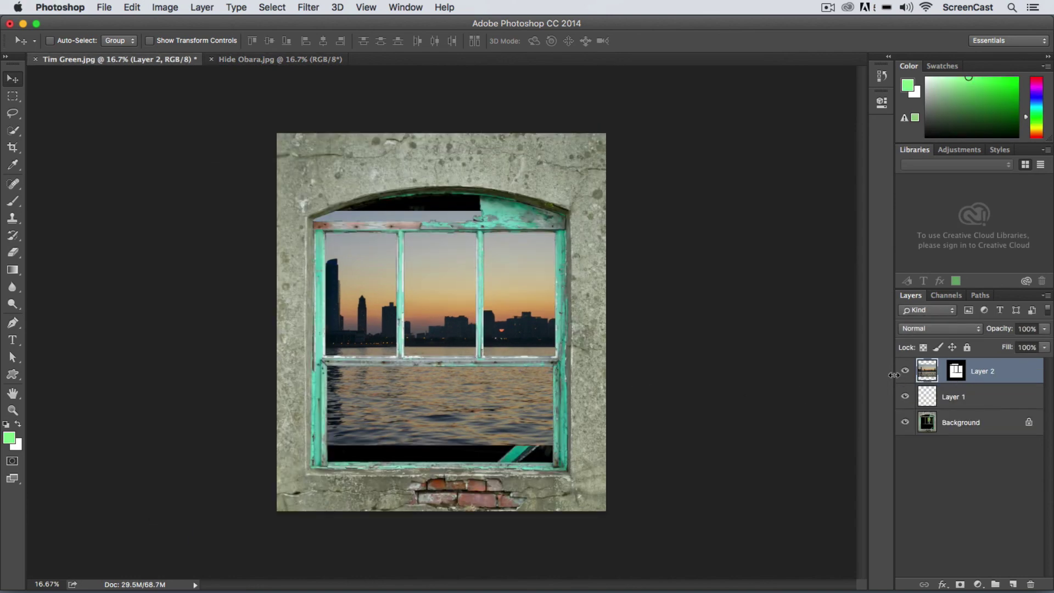
key("super")
key("super+t")
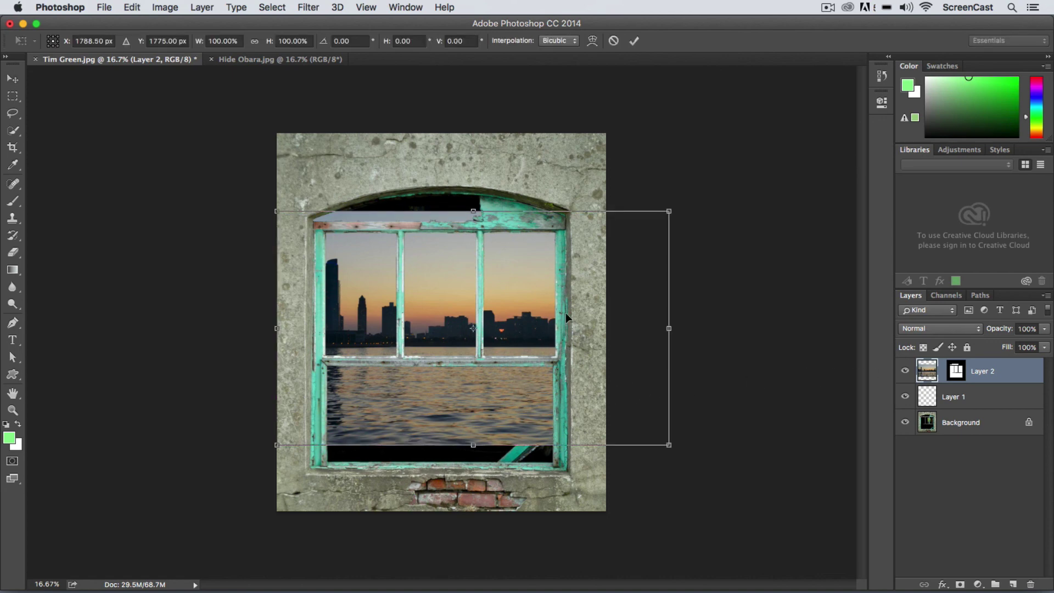
left_click_drag(668, 209, 723, 176)
left_click_drag(275, 445, 240, 467)
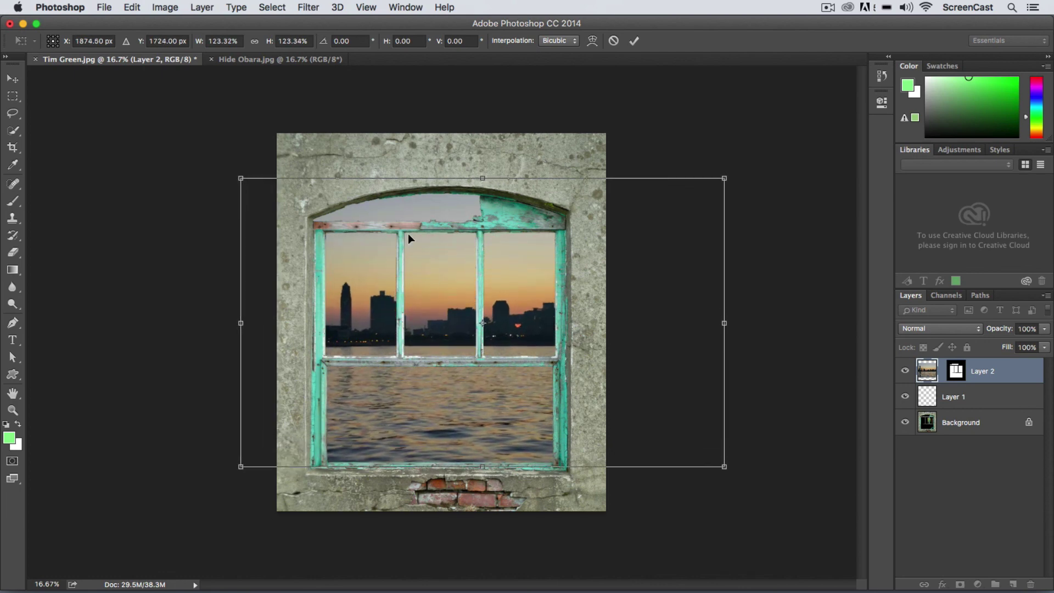
left_click(634, 41)
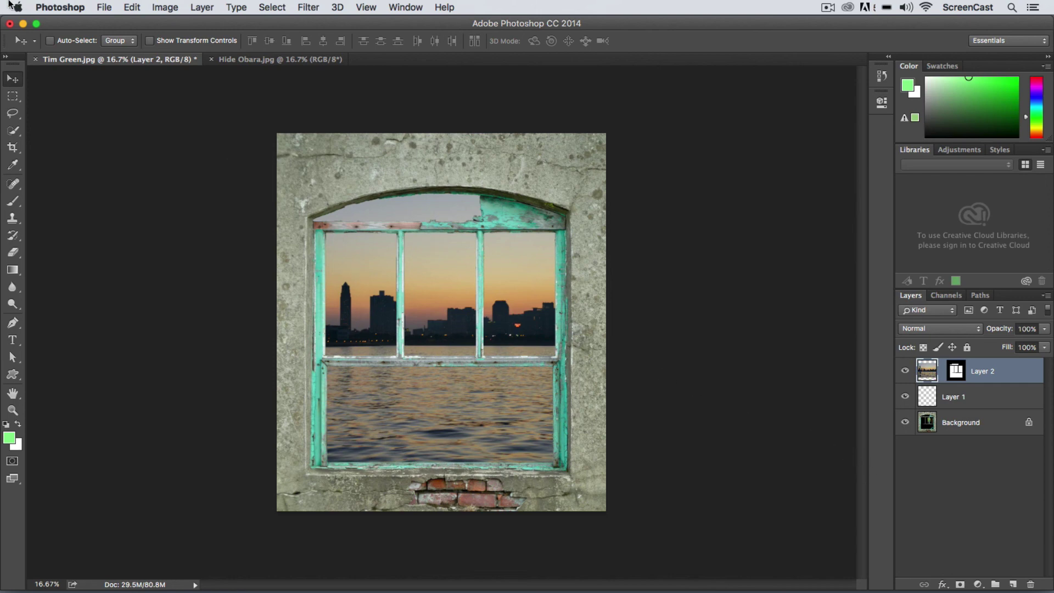
left_click(107, 6)
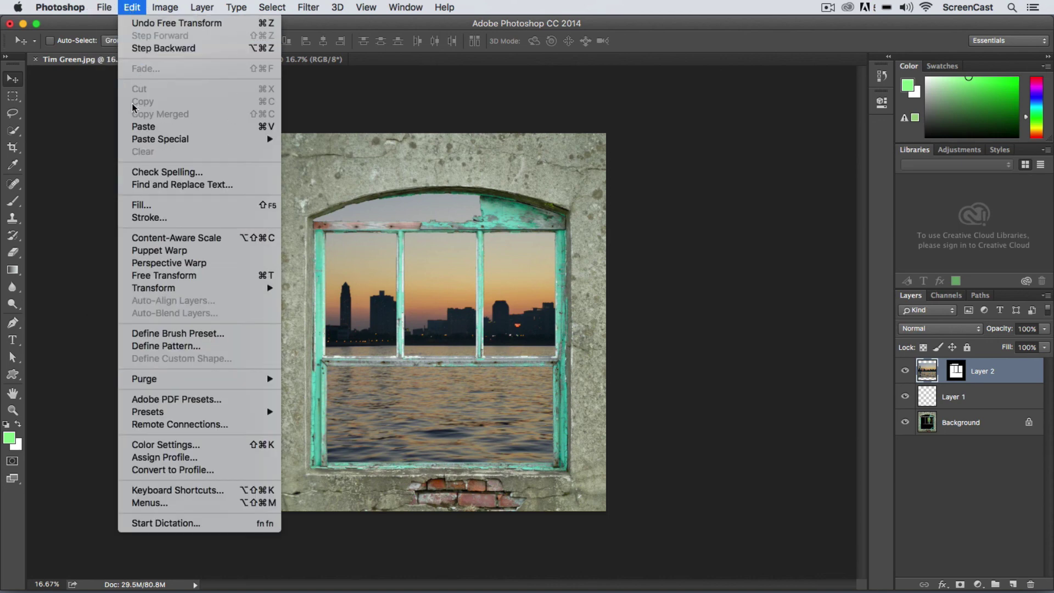
left_click(132, 8)
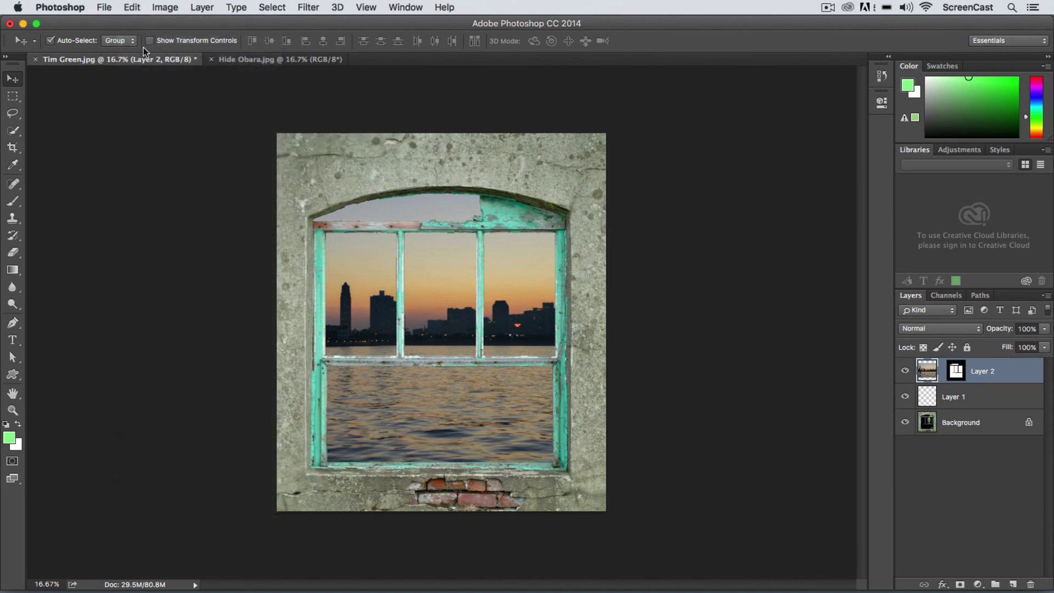